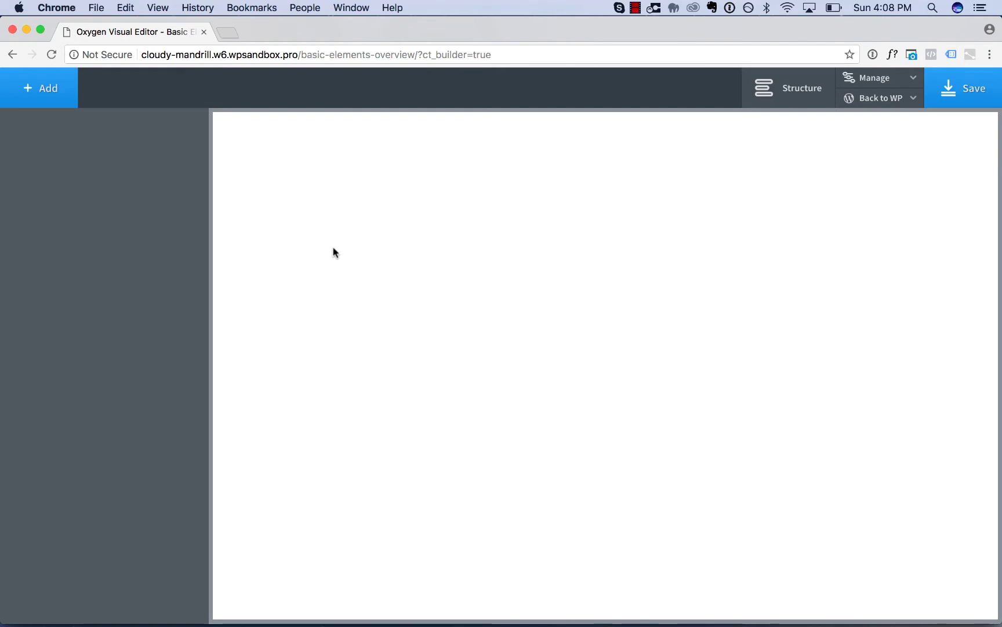
Add a Section element from Basics to the empty page
left_click(58, 104)
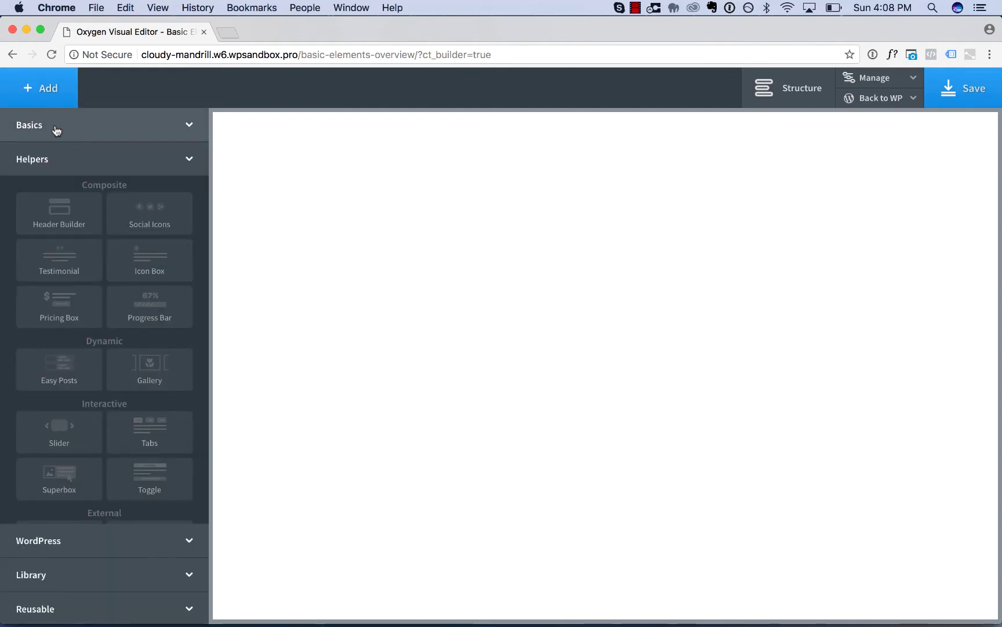
left_click(55, 132)
left_click(58, 182)
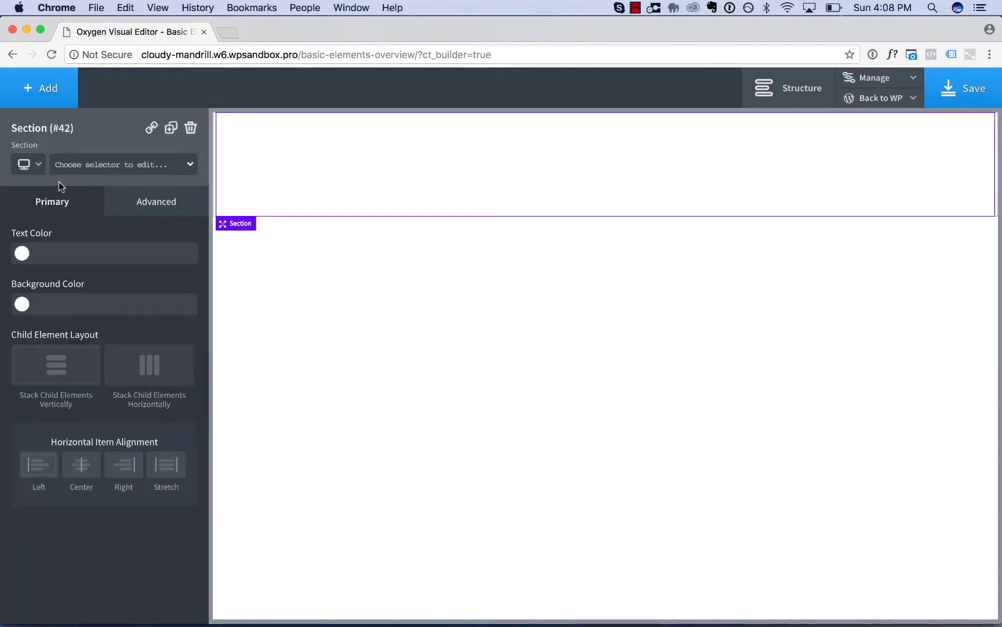
Insert a Gallery element from Helpers inside the section
left_click(55, 103)
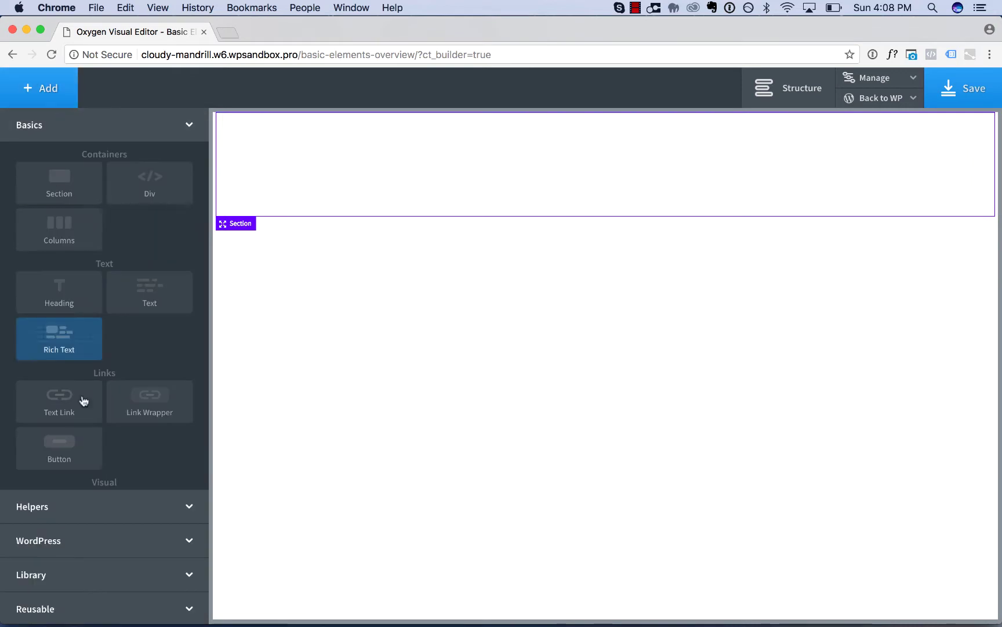
left_click(78, 505)
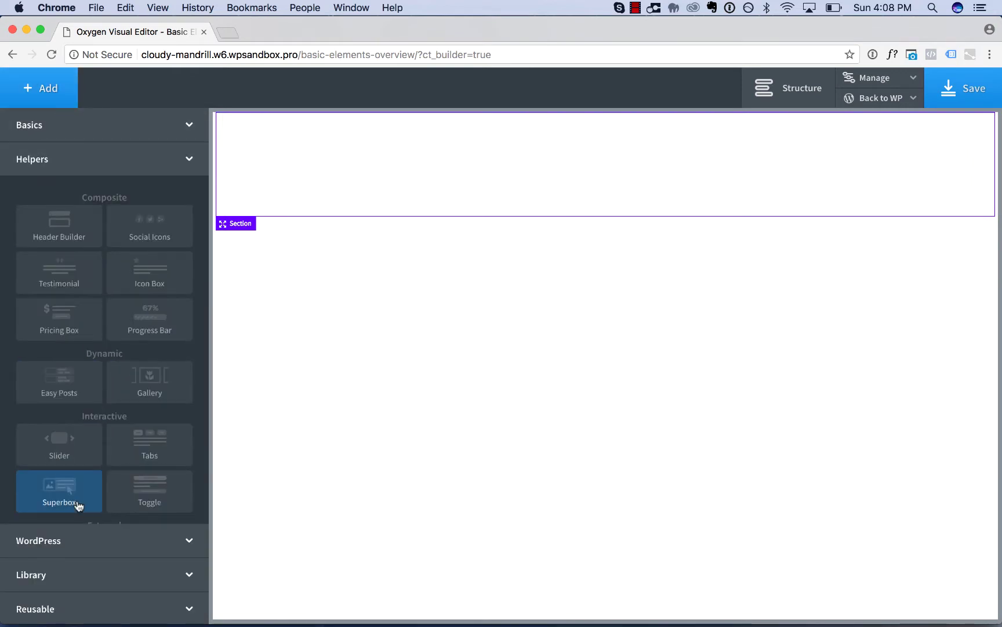
left_click(146, 392)
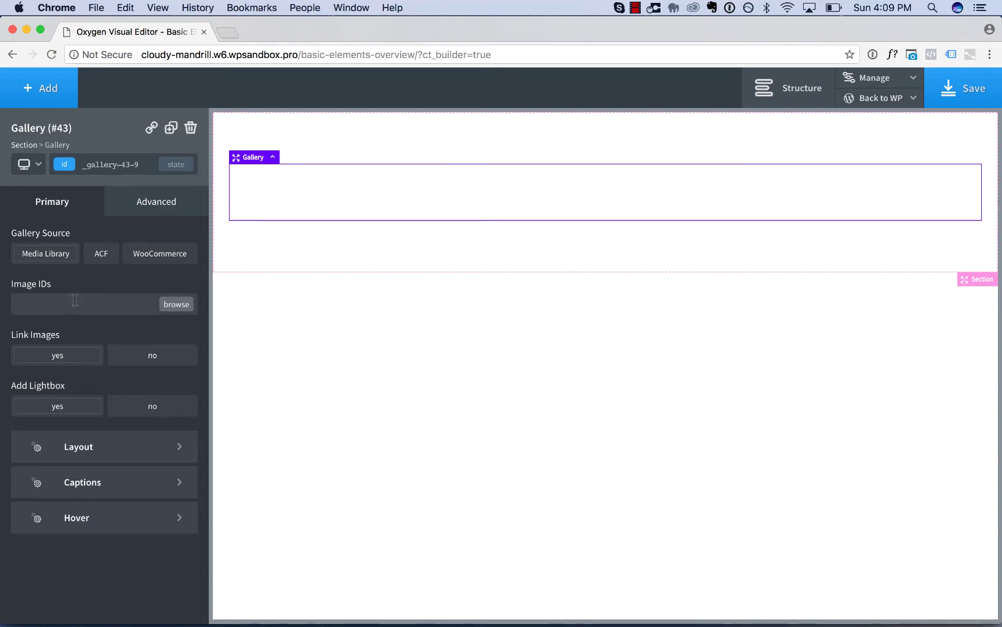
Select the giraffe, lion, flamingo, tiger, ram, owl, zebra and penguin photos and create a new gallery
left_click(170, 305)
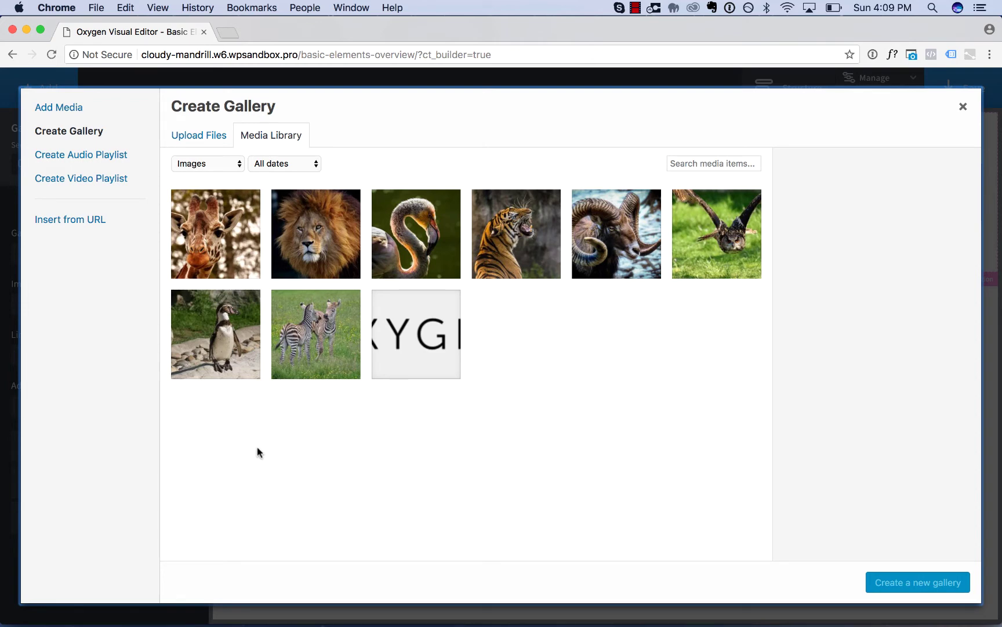
left_click(223, 262)
left_click(331, 250)
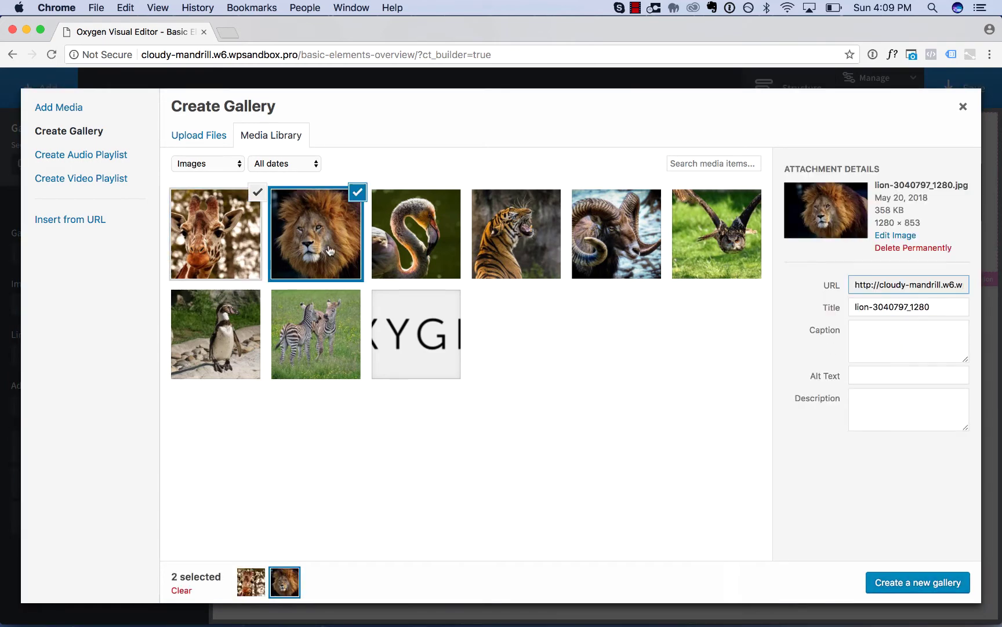
left_click(414, 251)
left_click(514, 248)
left_click(629, 247)
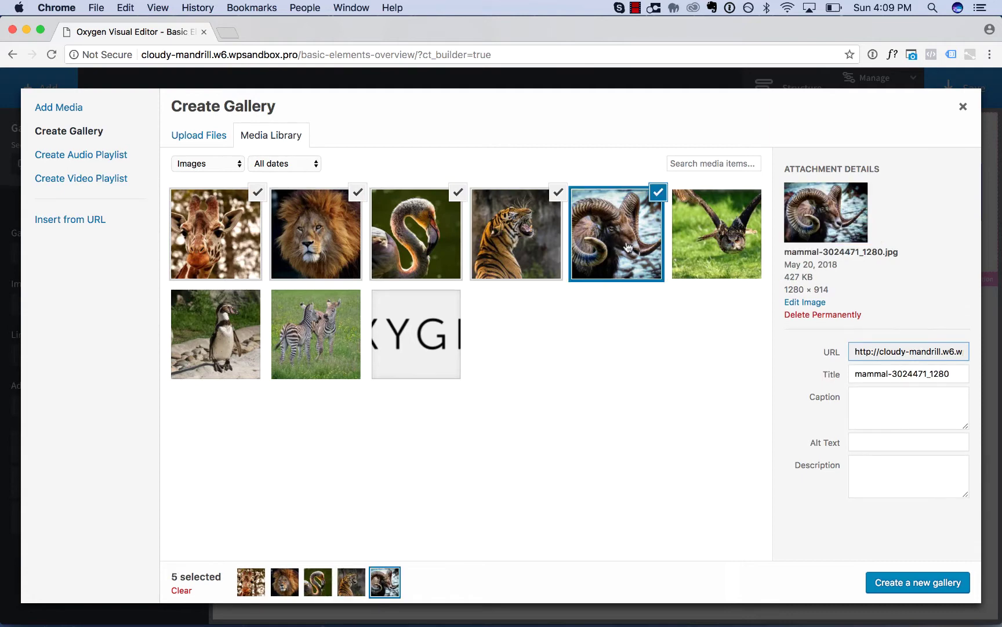
left_click(736, 244)
left_click(328, 340)
left_click(213, 345)
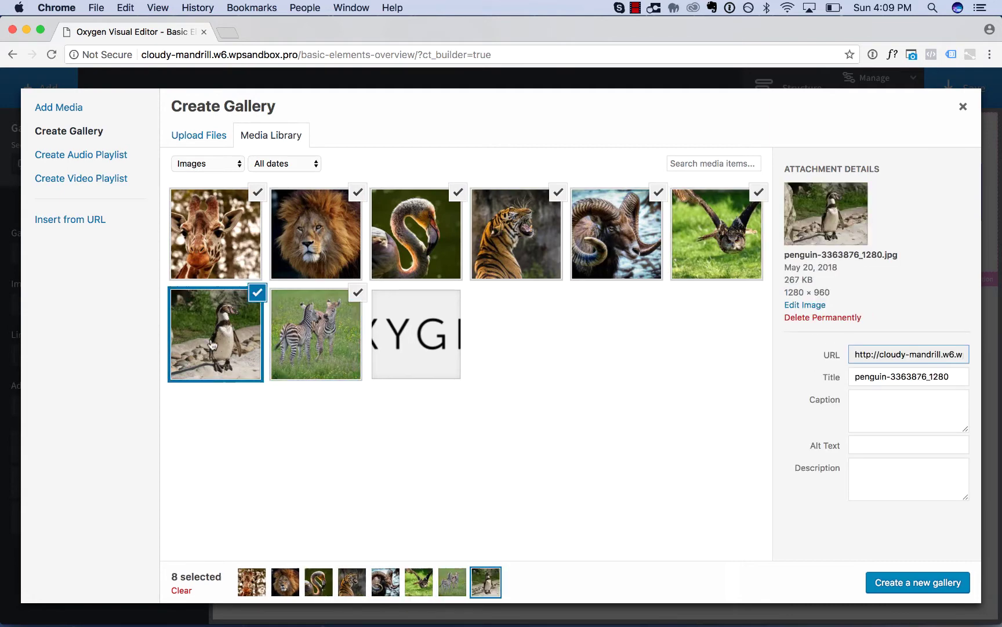
left_click(893, 585)
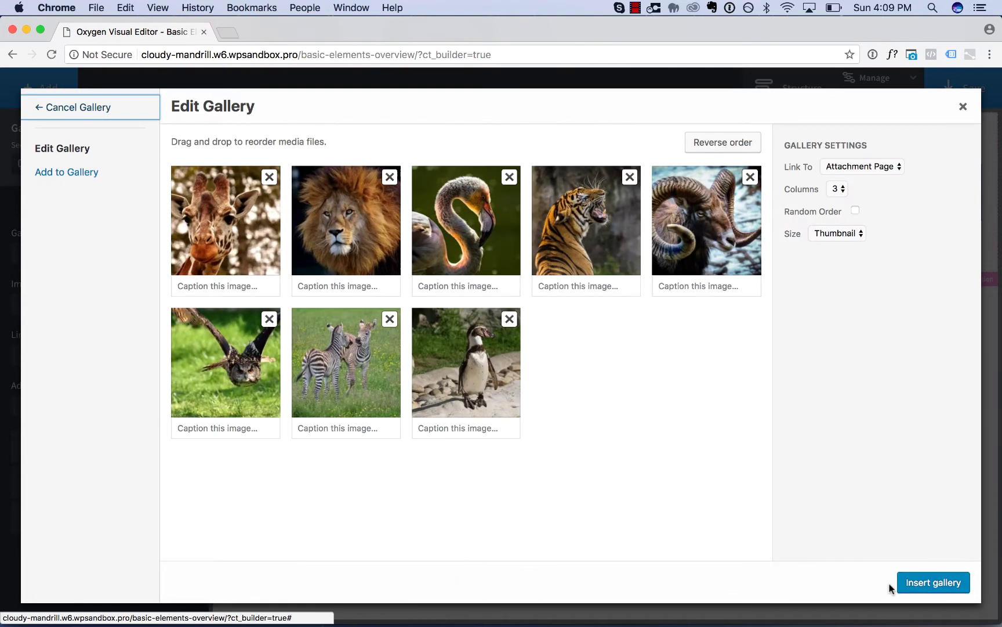
Caption the giraffe photo 'Giraffe' and the lion photo 'Lion'
left_click(238, 291)
left_click(324, 287)
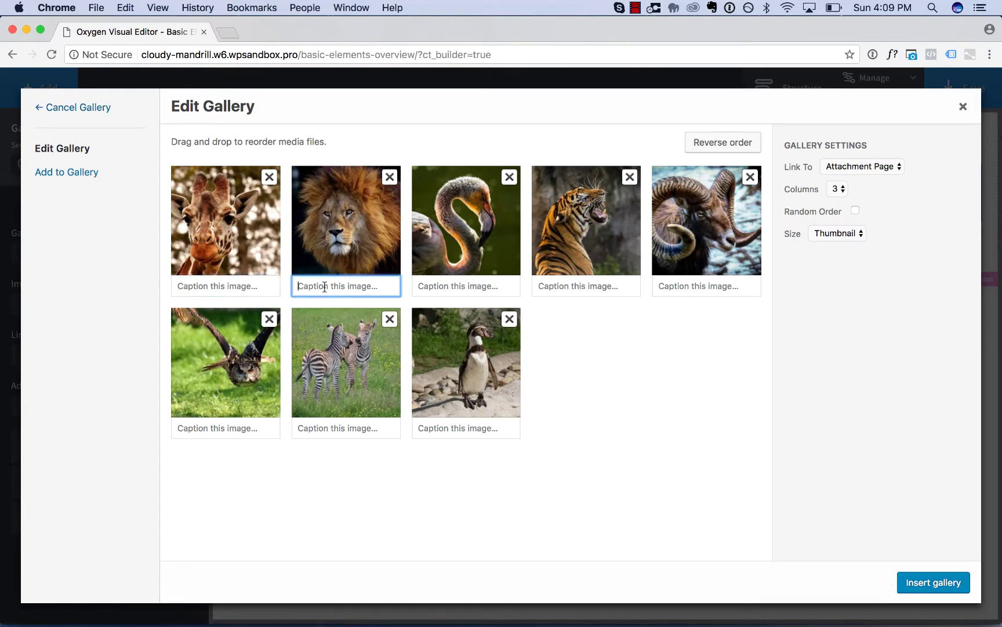
left_click(478, 285)
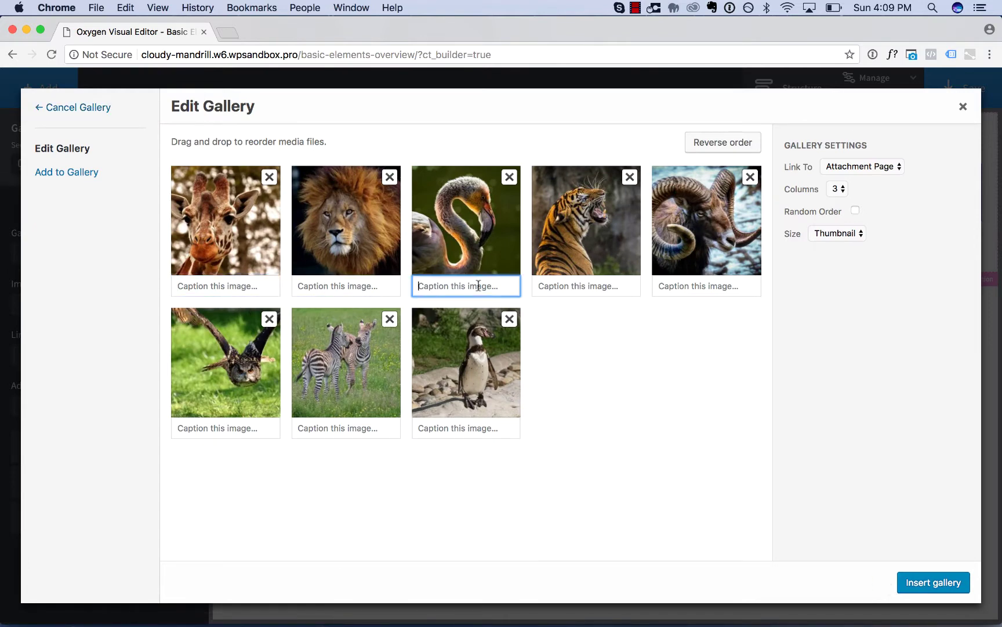
left_click(582, 287)
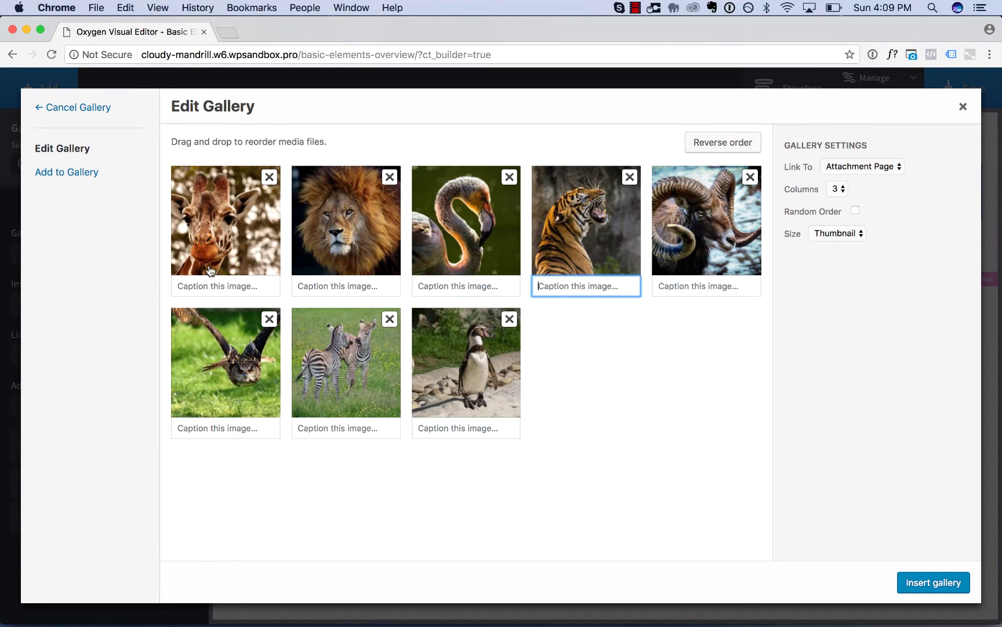
left_click(214, 286)
type("Giraffe")
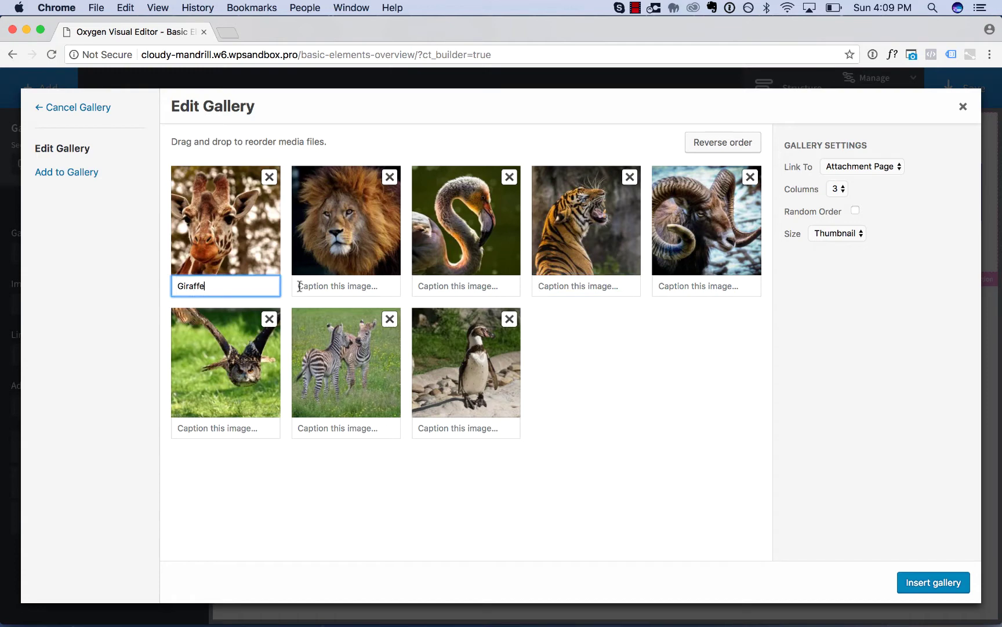
left_click(299, 286)
type("Lion")
Caption the flamingo 'Bird' and the penguin 'Penguin', then insert the gallery
key("Tab")
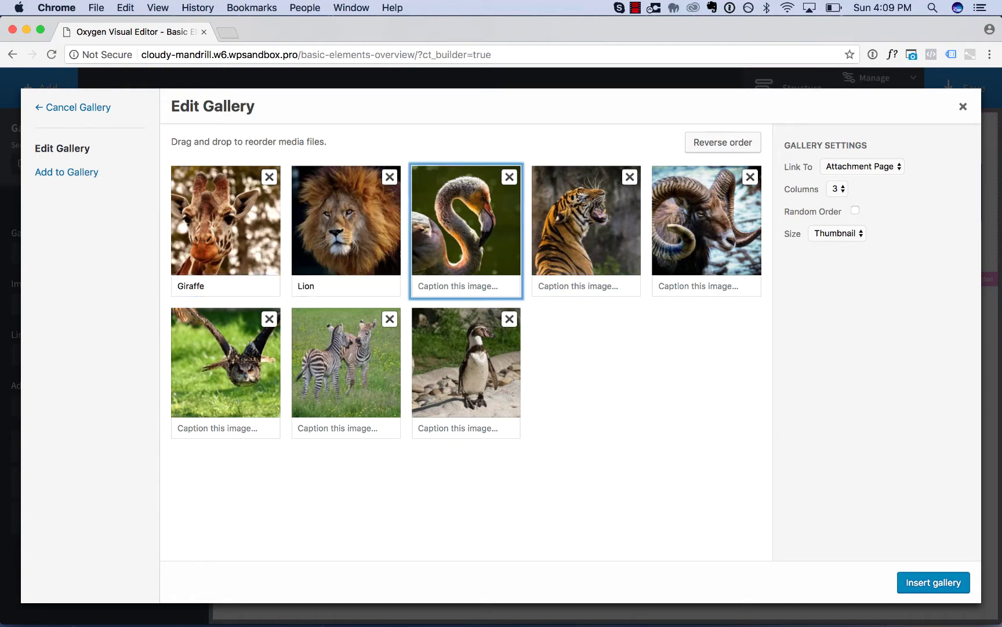
left_click(460, 286)
type("Bird")
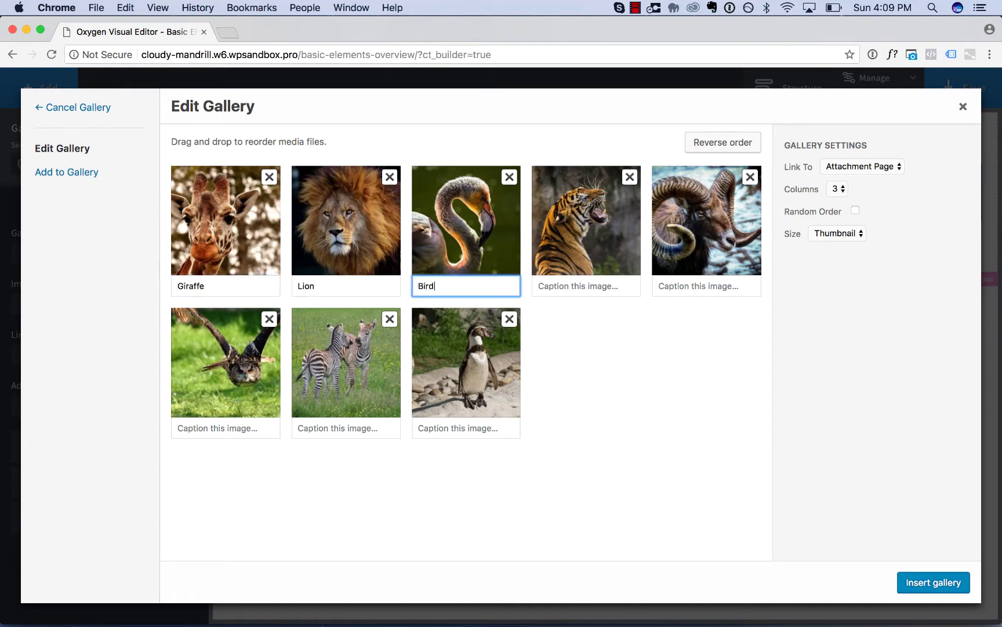
left_click(481, 427)
type("Penguin")
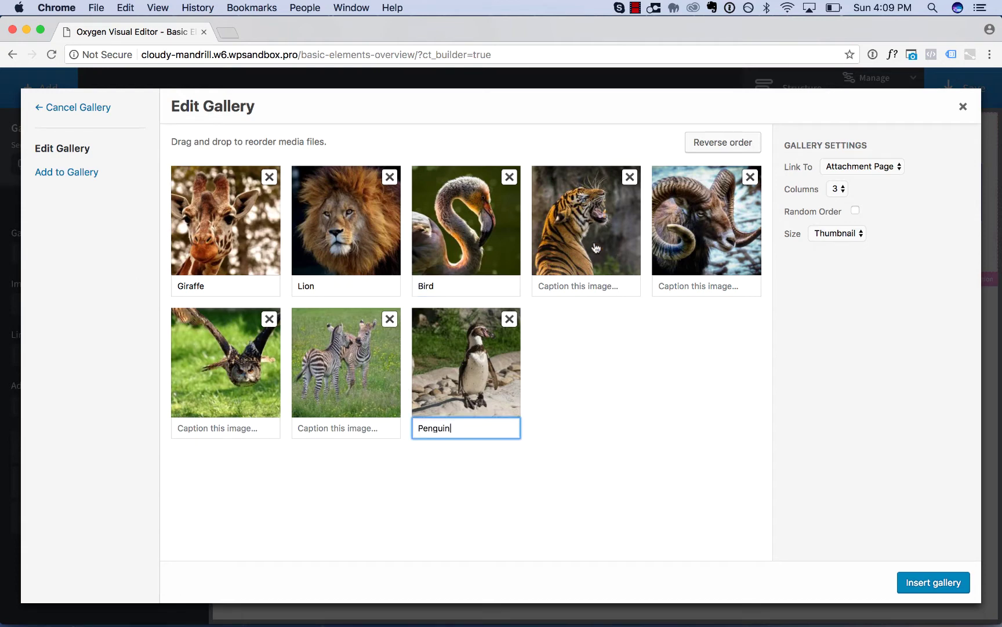
left_click(934, 582)
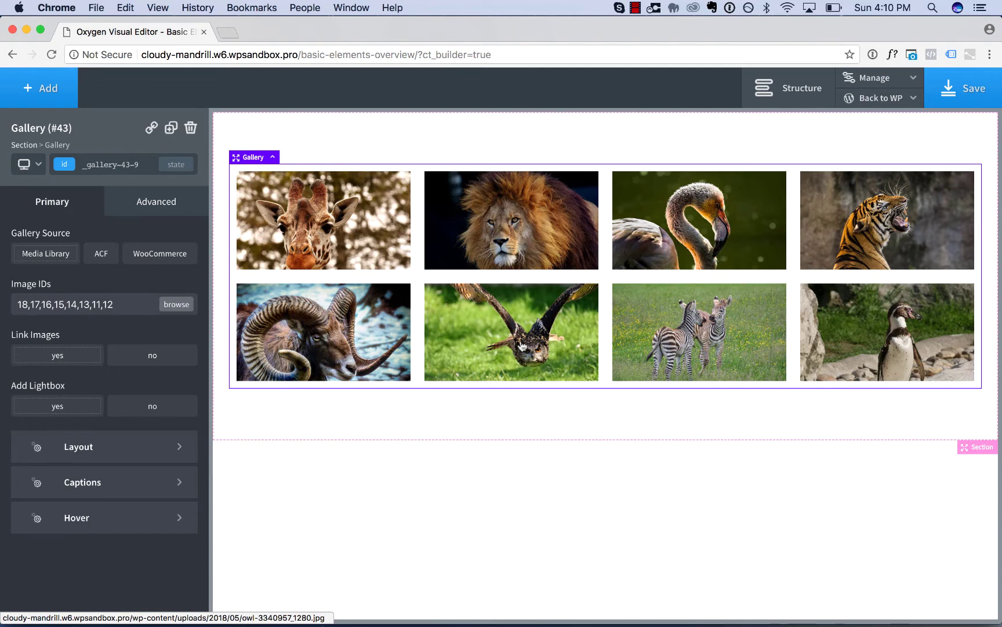
Leave Link Images and Add Lightbox both set to yes and save the page
left_click(153, 357)
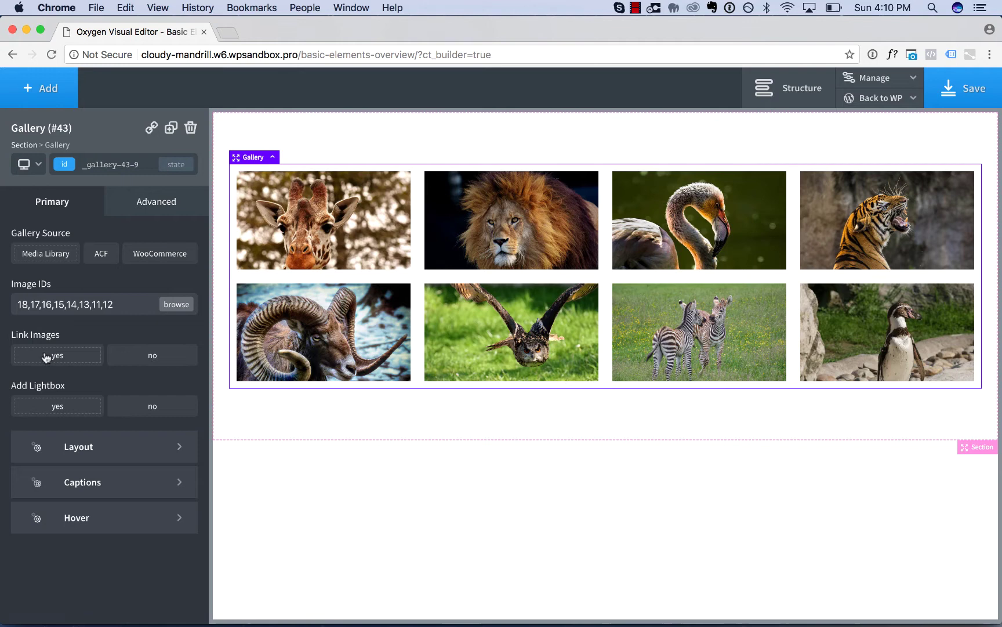
left_click(44, 357)
left_click(143, 407)
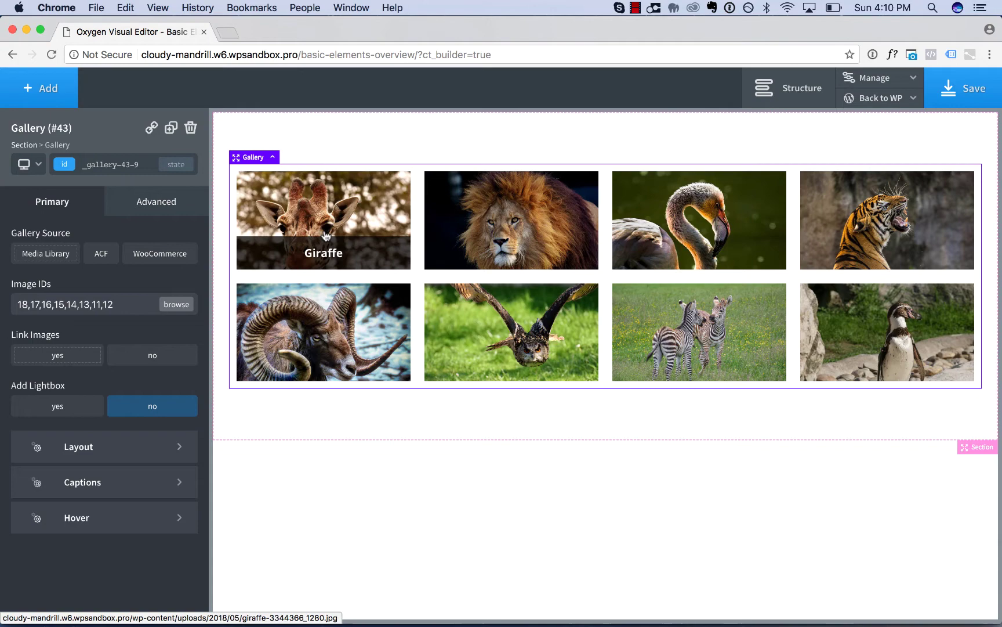
left_click(66, 408)
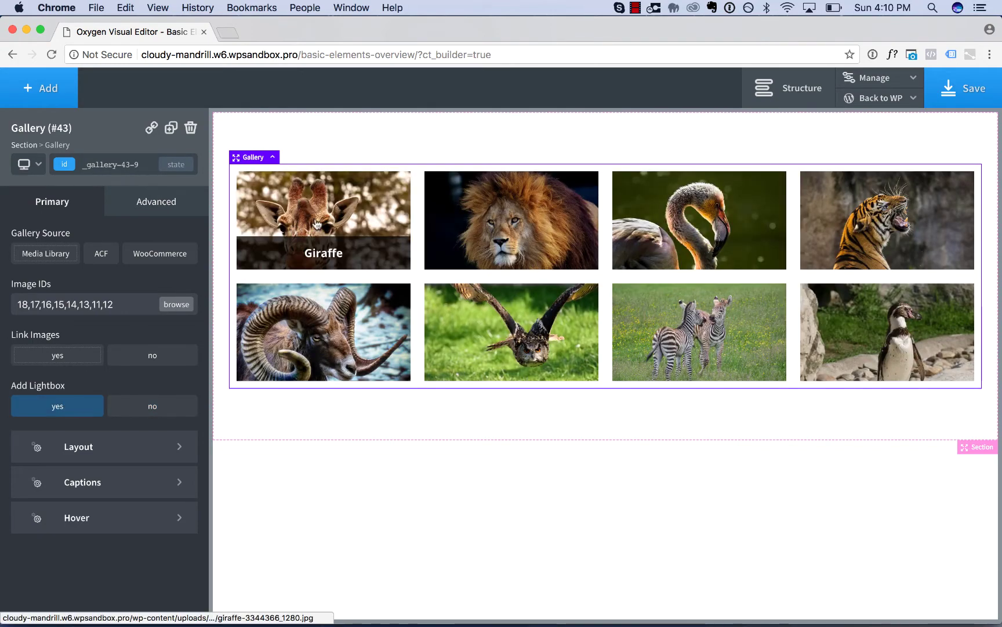
left_click(952, 102)
Open the live page in a new tab and step through the gallery photos in the lightbox
left_click(906, 102)
right_click(876, 140)
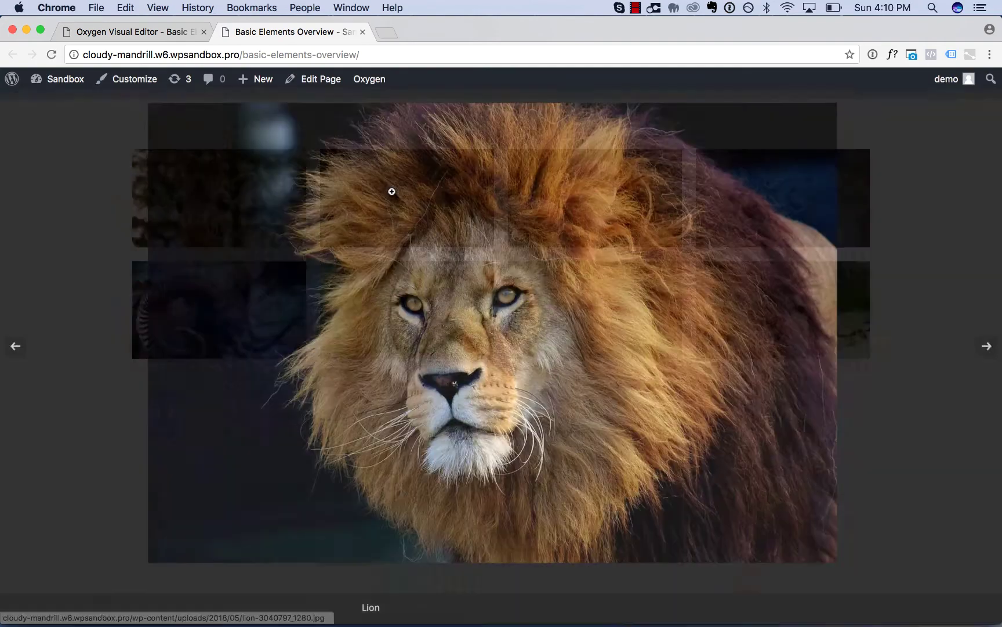
key("Right")
key("Right")
key("Right")
key("Right")
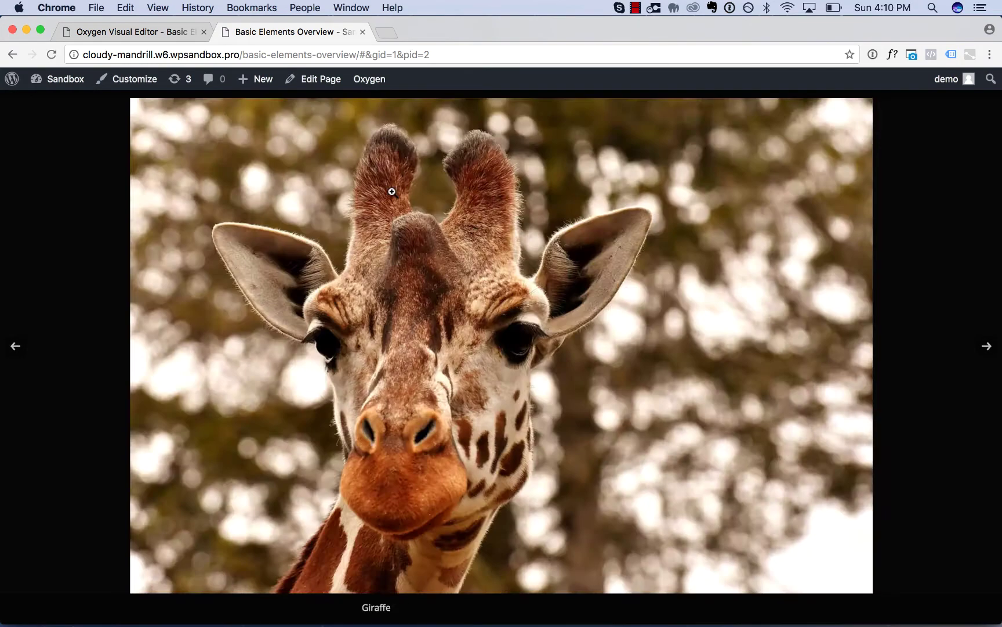
key("Right")
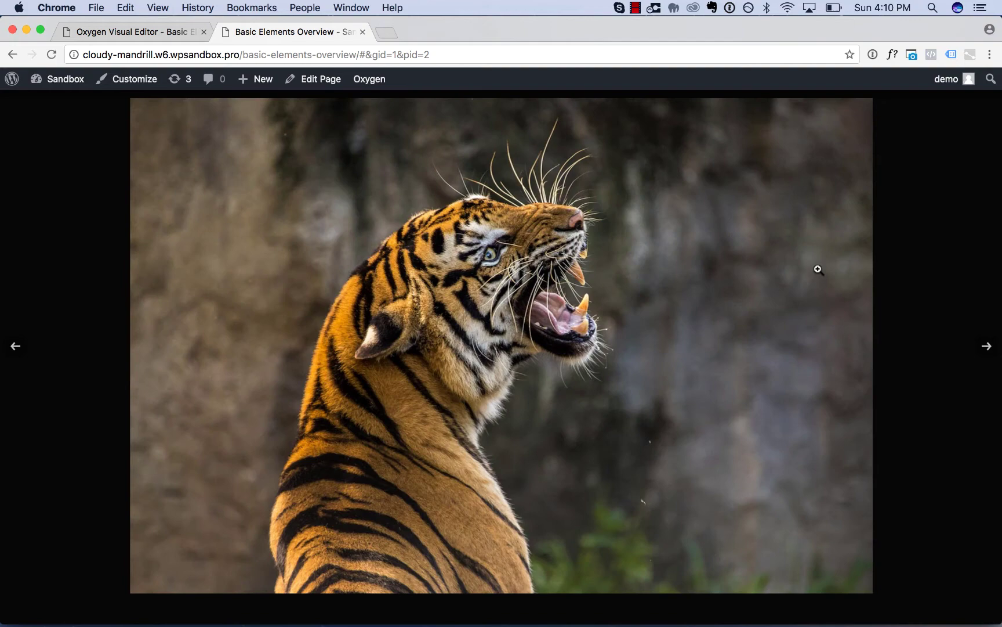
left_click(983, 350)
left_click(13, 348)
left_click(967, 359)
left_click(980, 121)
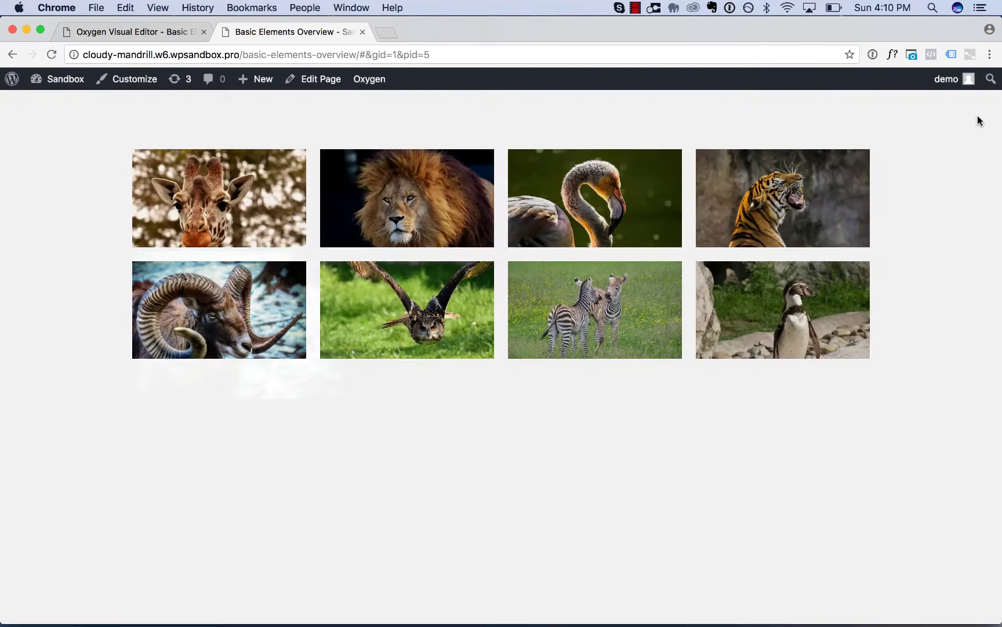
Open the tiger photo in the lightbox, zoom in and pan it, then close the lightbox
left_click(774, 193)
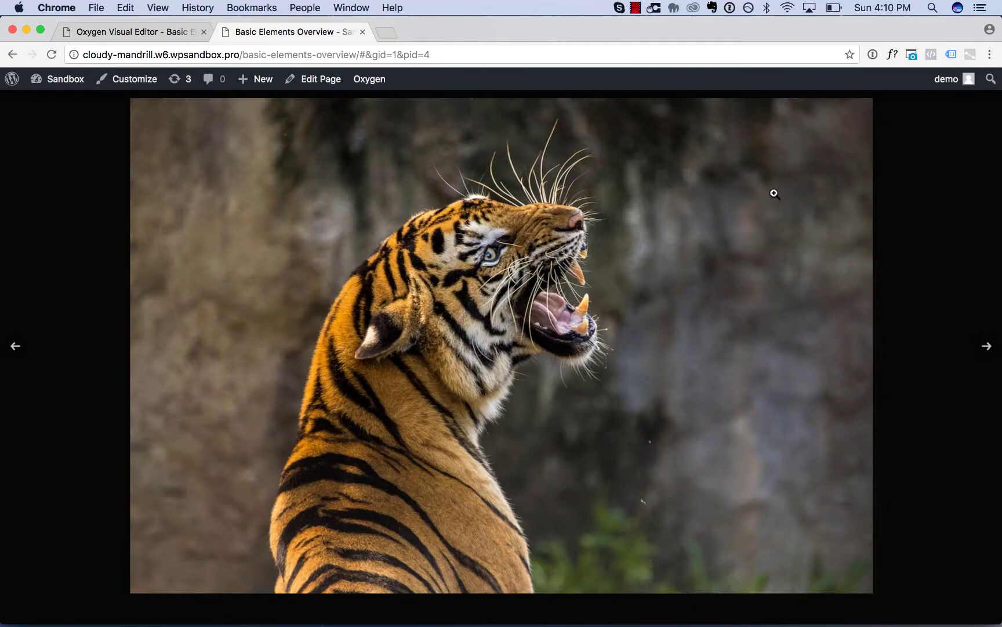
left_click(495, 290)
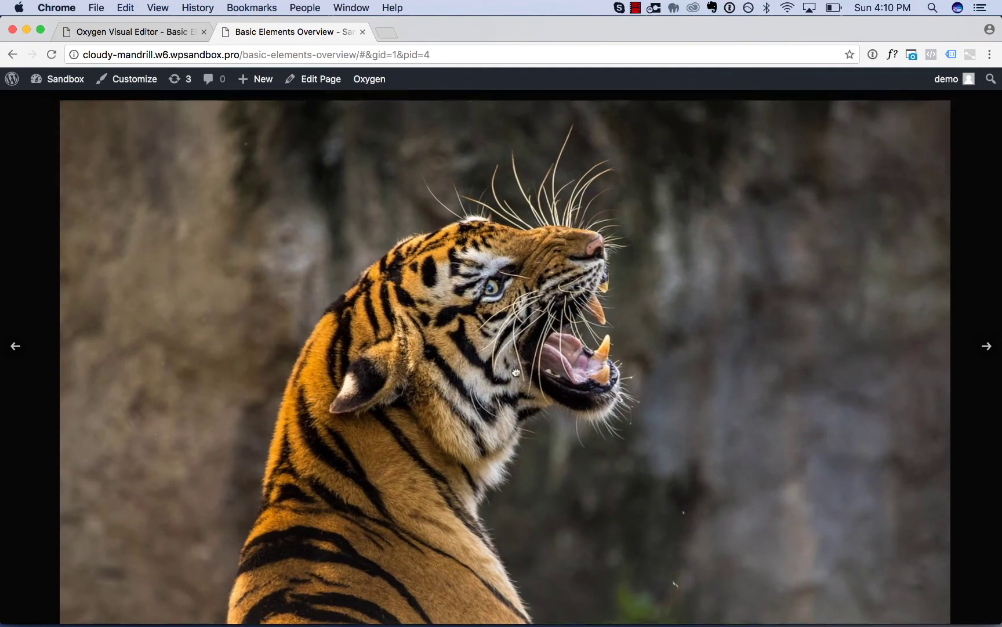
left_click_drag(516, 372, 530, 244)
left_click(530, 245)
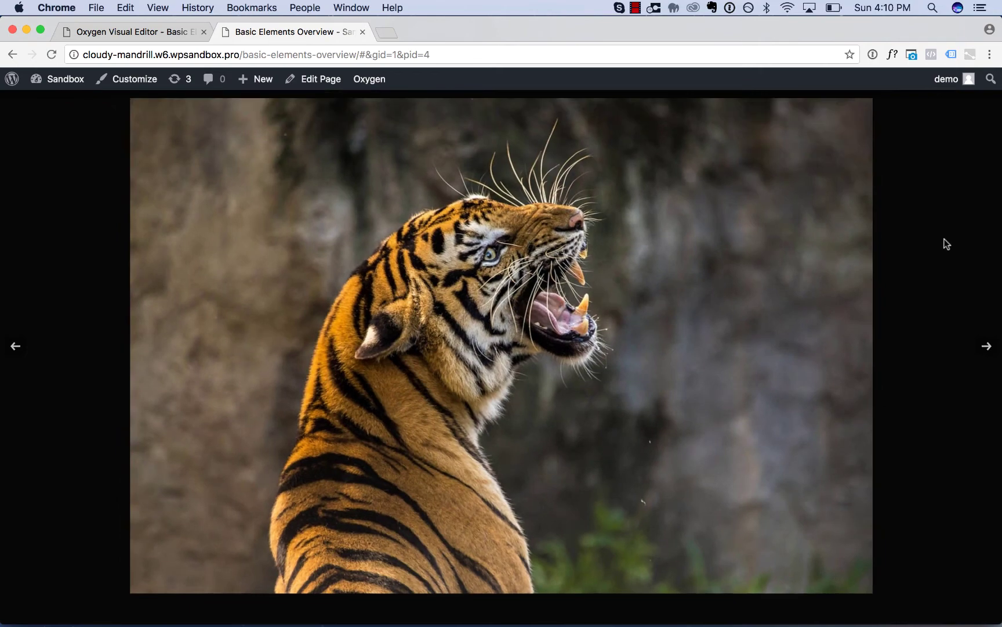
left_click(946, 244)
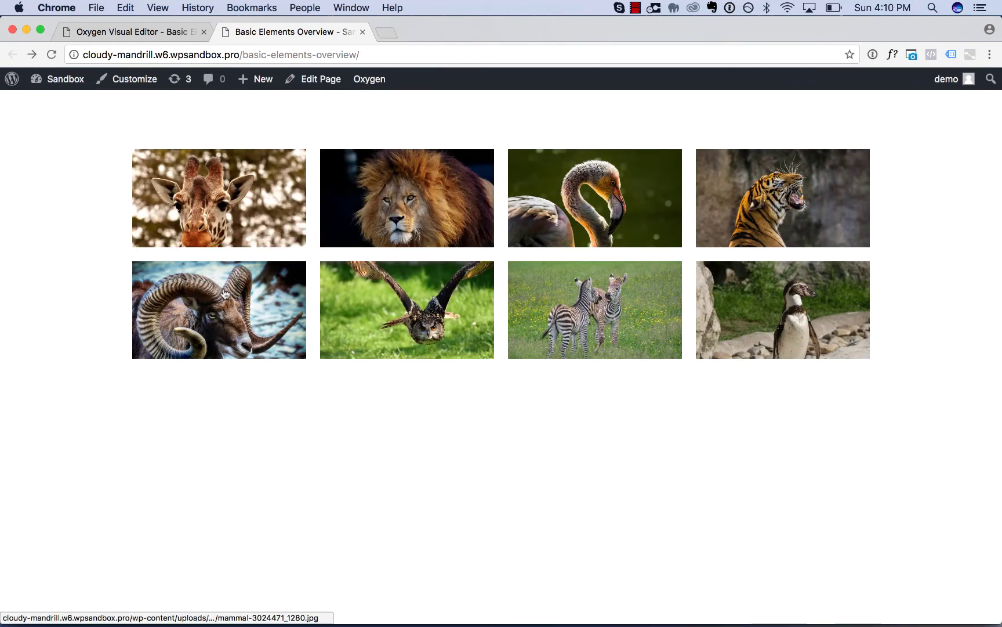
Back in the builder, switch the gallery layout to masonry
left_click(156, 28)
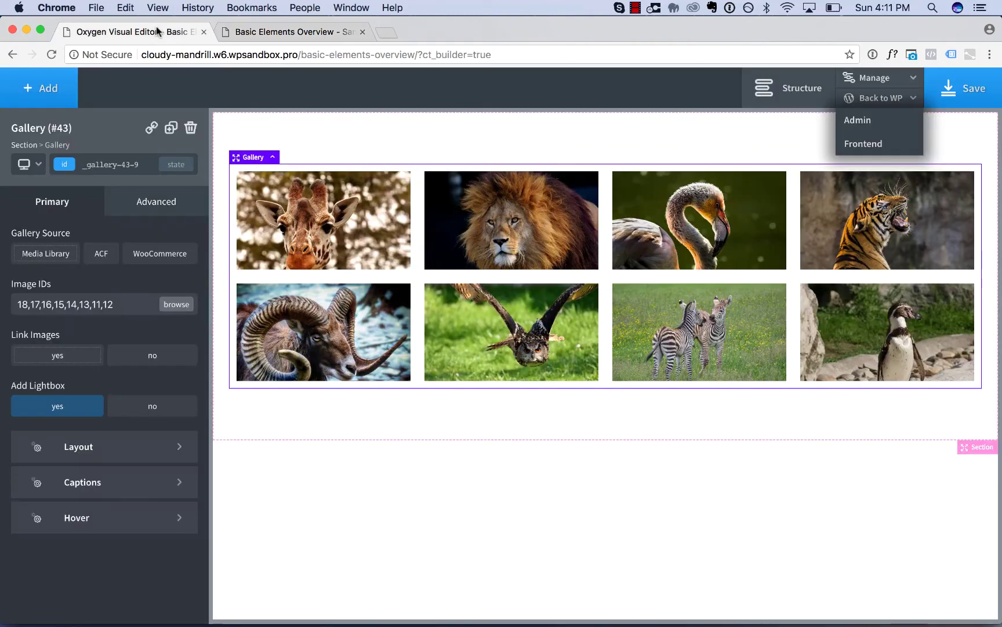
left_click(85, 445)
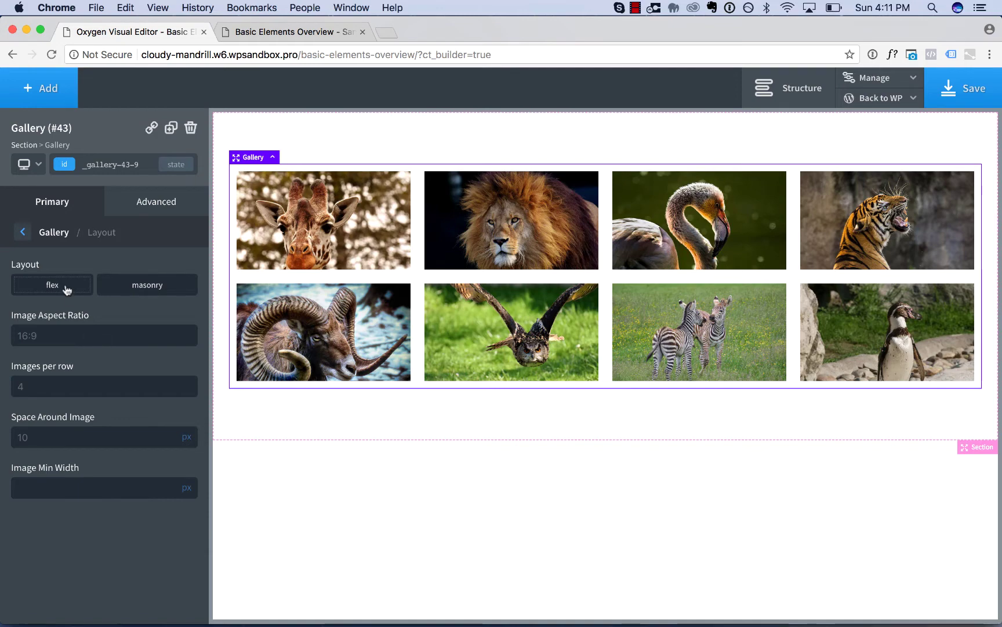
left_click(139, 297)
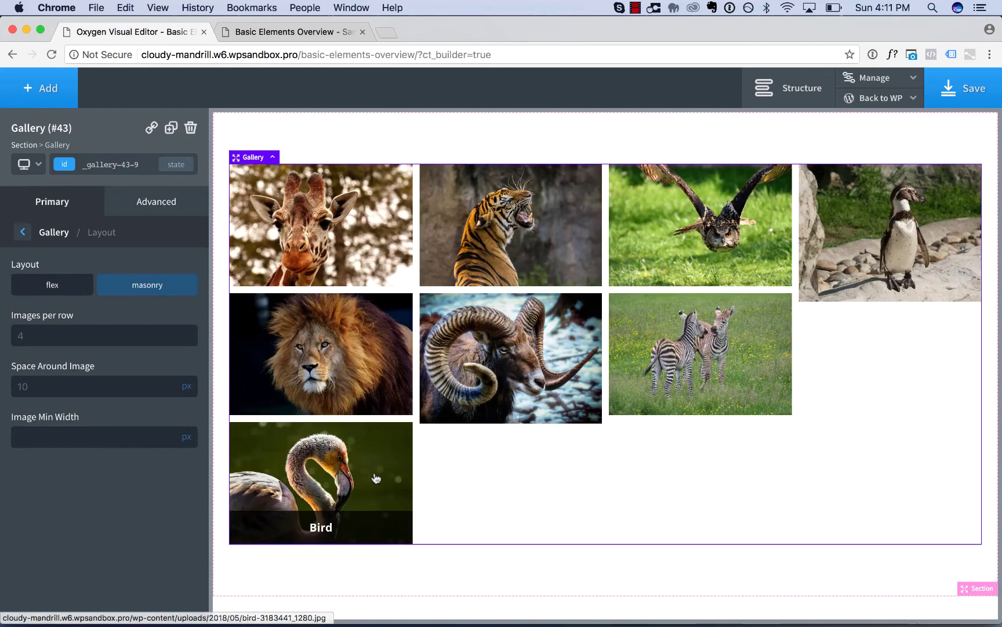
Set Images per row to 3 and Space Around Image to 0
left_click(75, 333)
type("2")
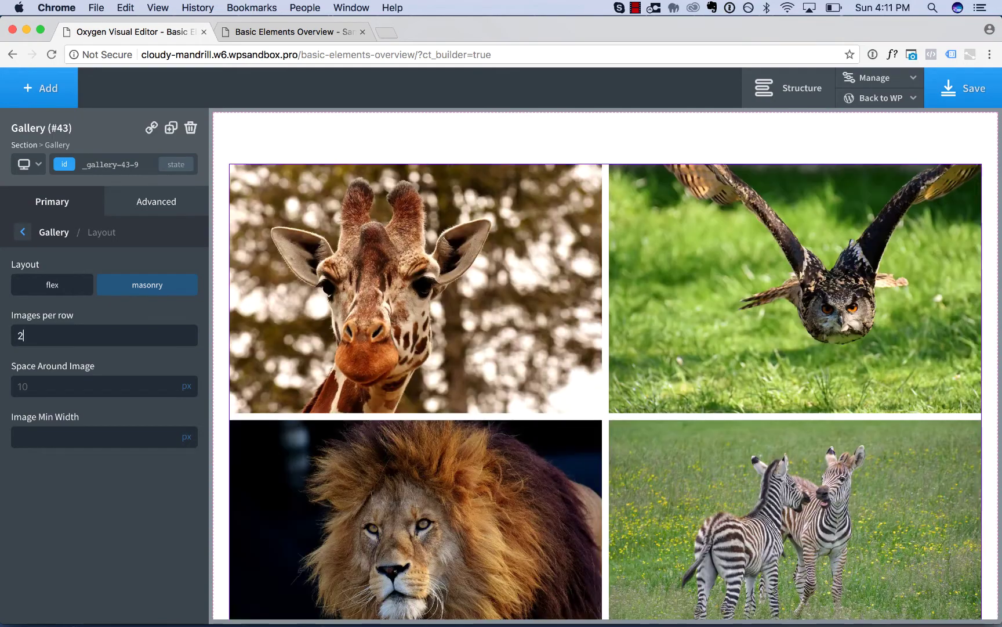
scroll(459, 406, "down", 10)
scroll(457, 444, "down", 5)
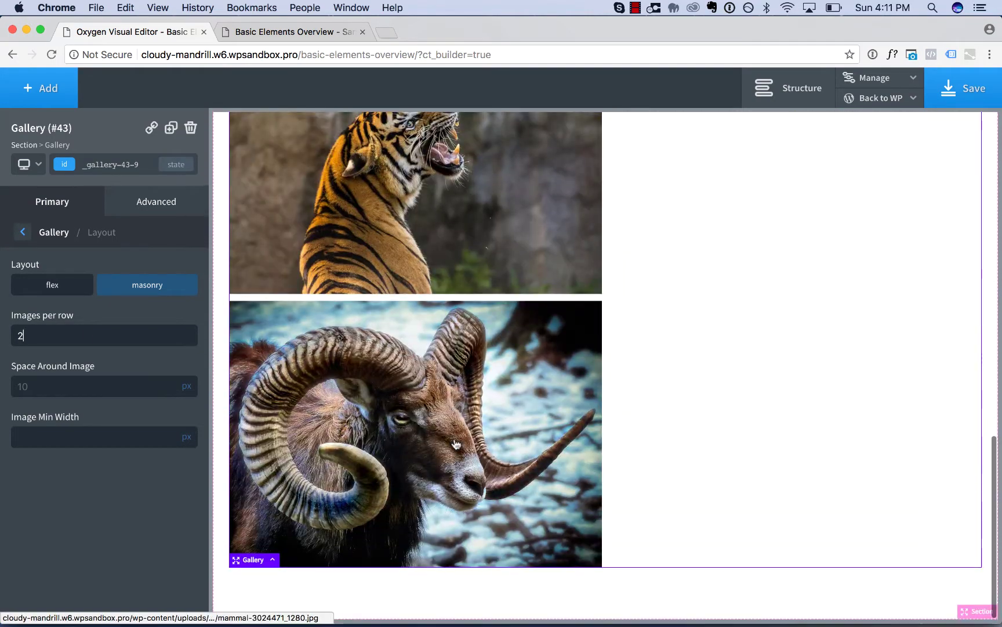
scroll(457, 444, "up", 10)
key("BackSpace")
type("3")
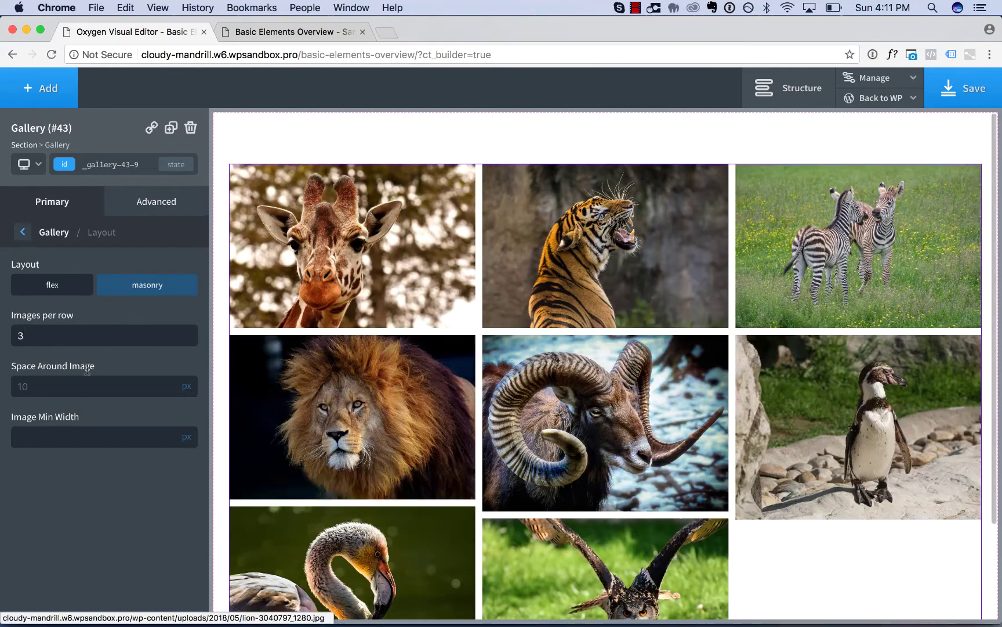
key("Tab")
type("0")
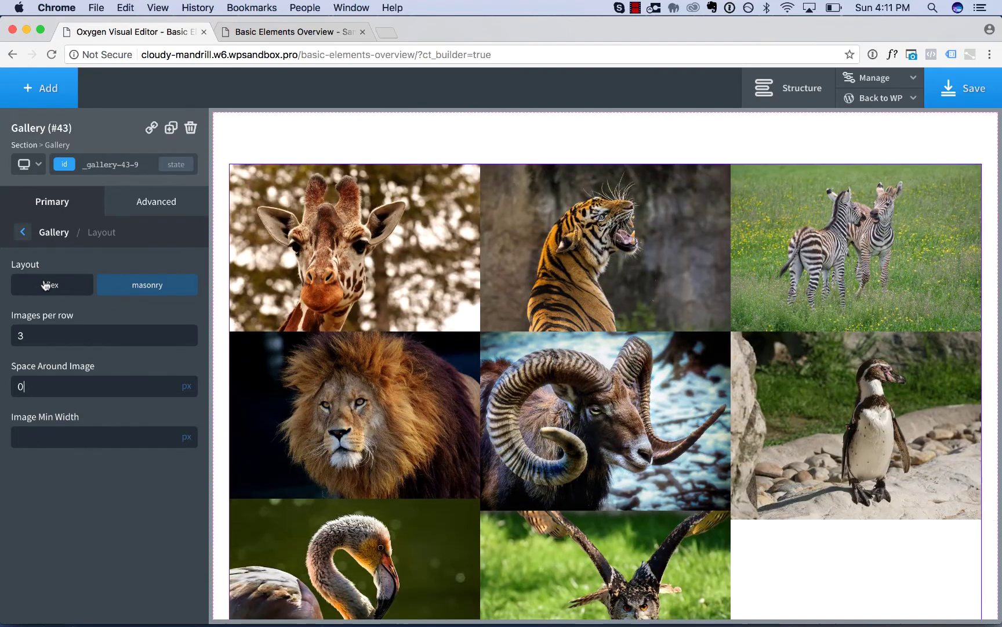
Switch the gallery back to flex layout and preview it at Less than 480px
left_click(42, 280)
scroll(595, 430, "down", 3)
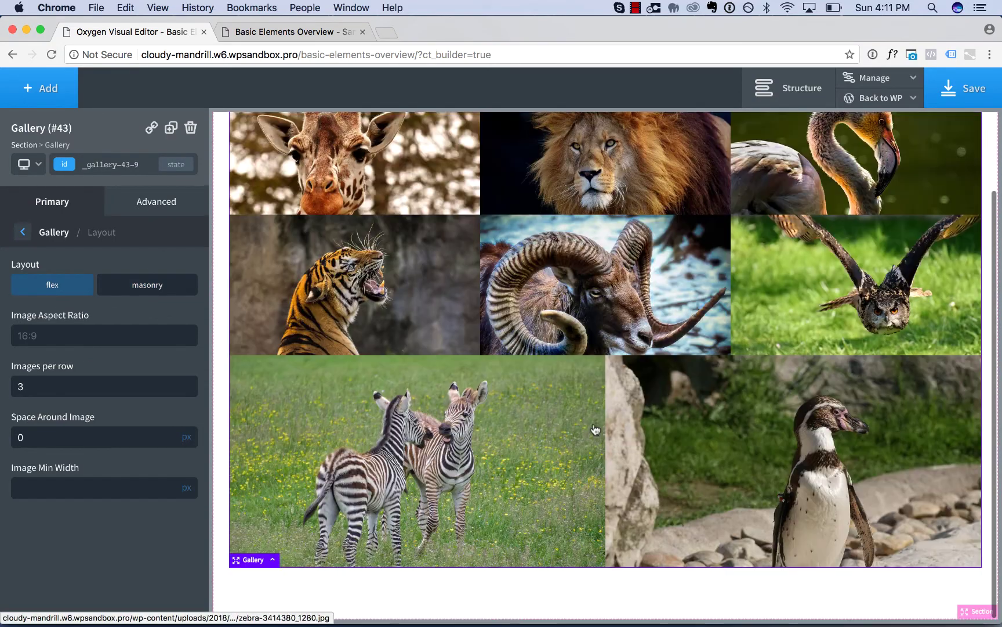
scroll(596, 430, "up", 3)
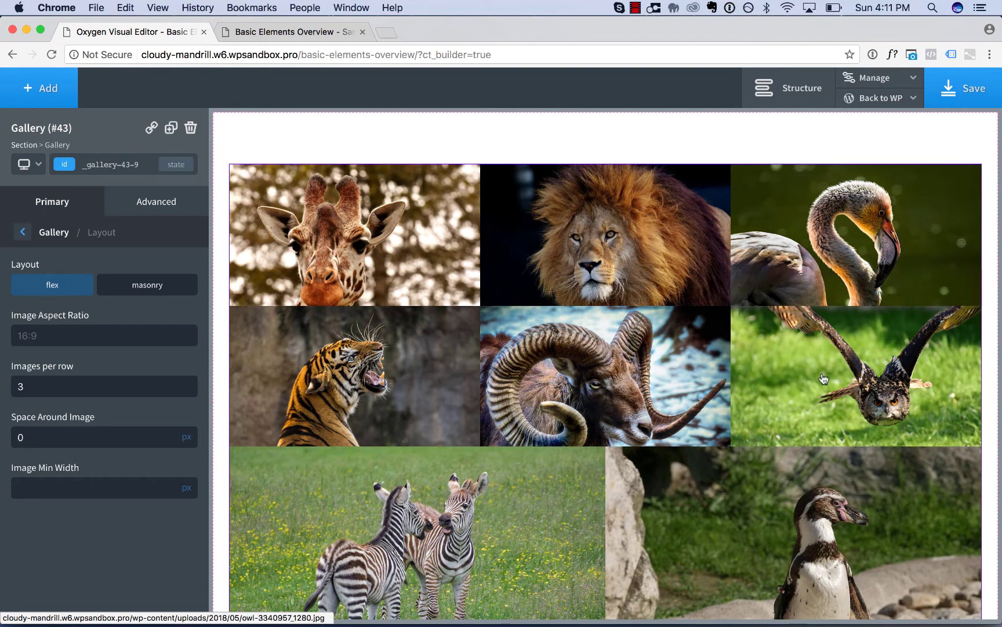
scroll(812, 380, "down", 3)
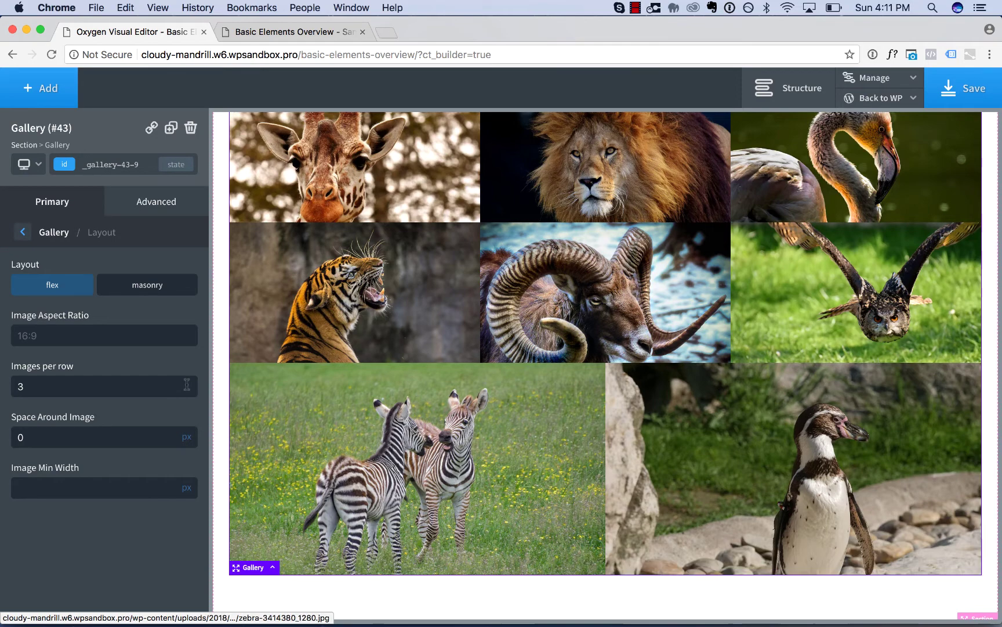
scroll(485, 392, "up", 2)
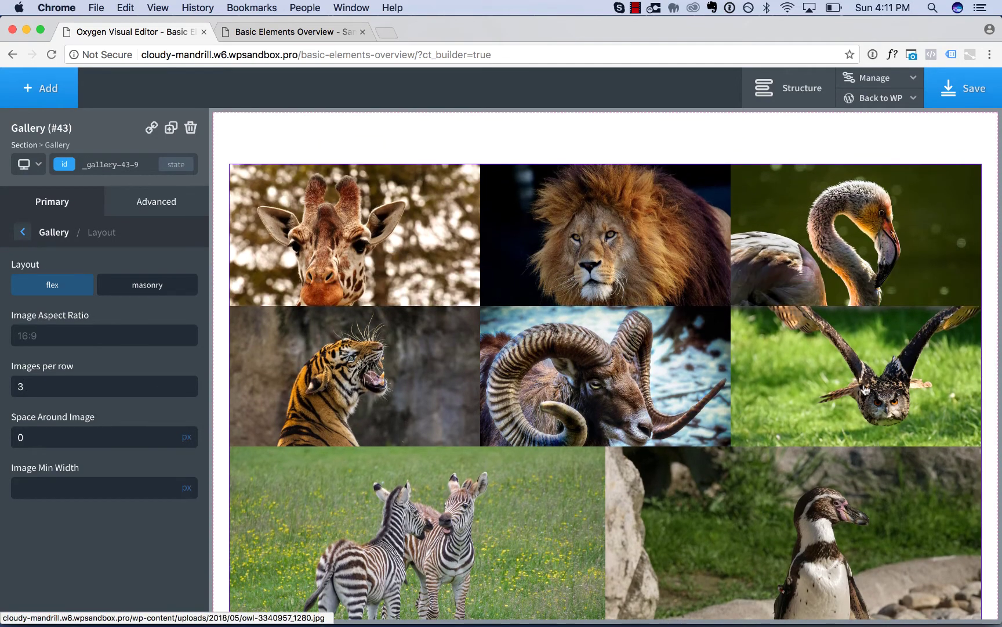
scroll(659, 239, "down", 2)
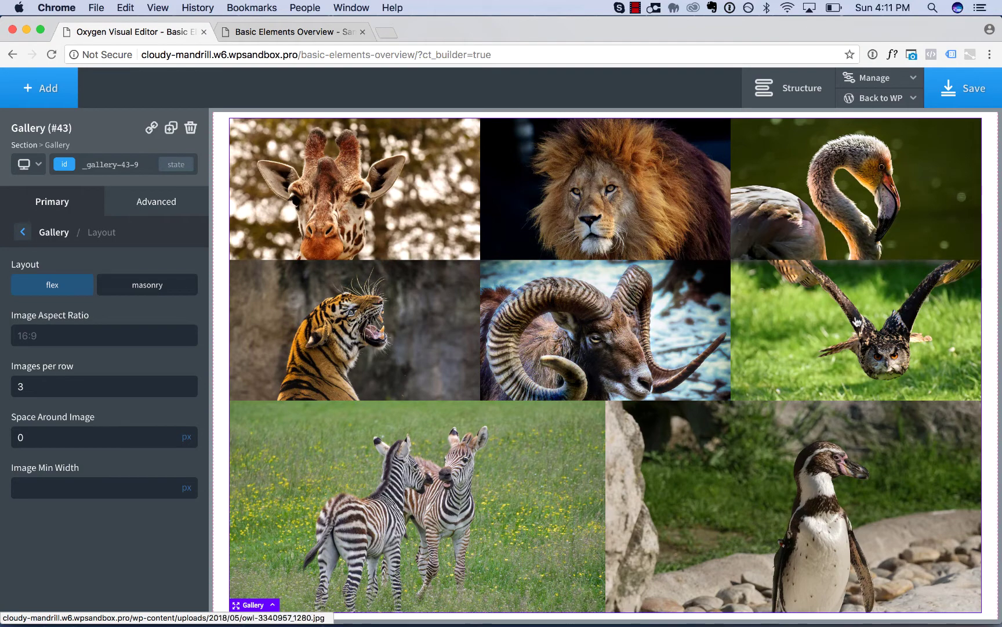
scroll(856, 322, "down", 2)
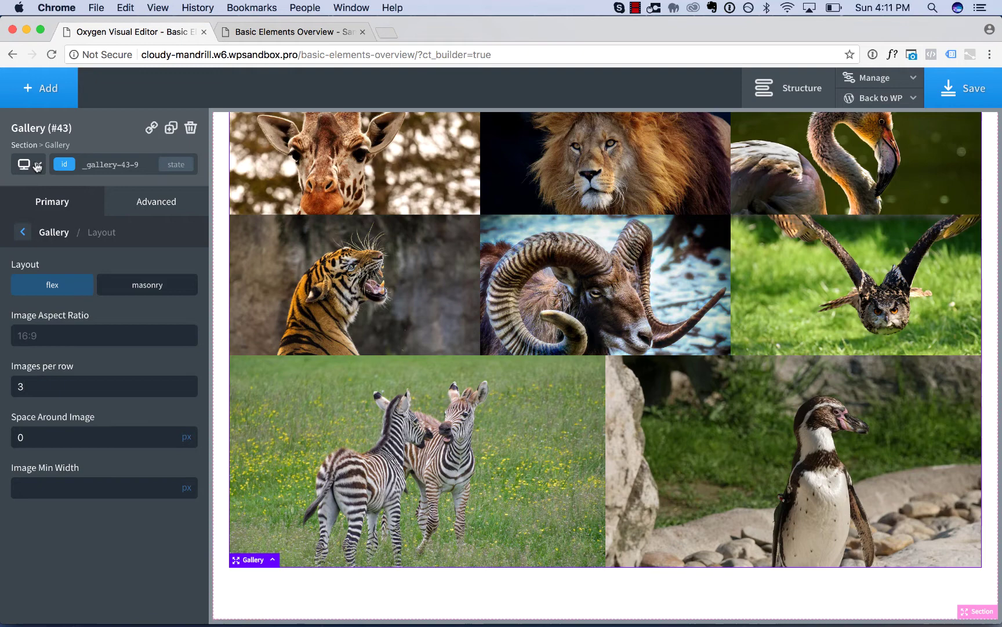
left_click(32, 164)
left_click(73, 266)
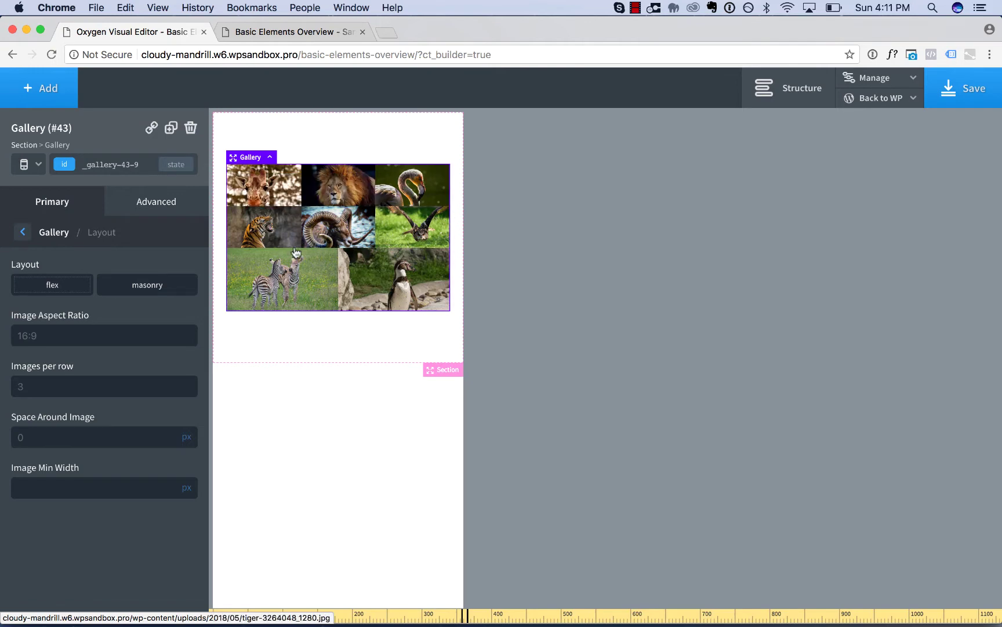
Return to All devices and set Image Min Width to 300
left_click(24, 165)
left_click(36, 188)
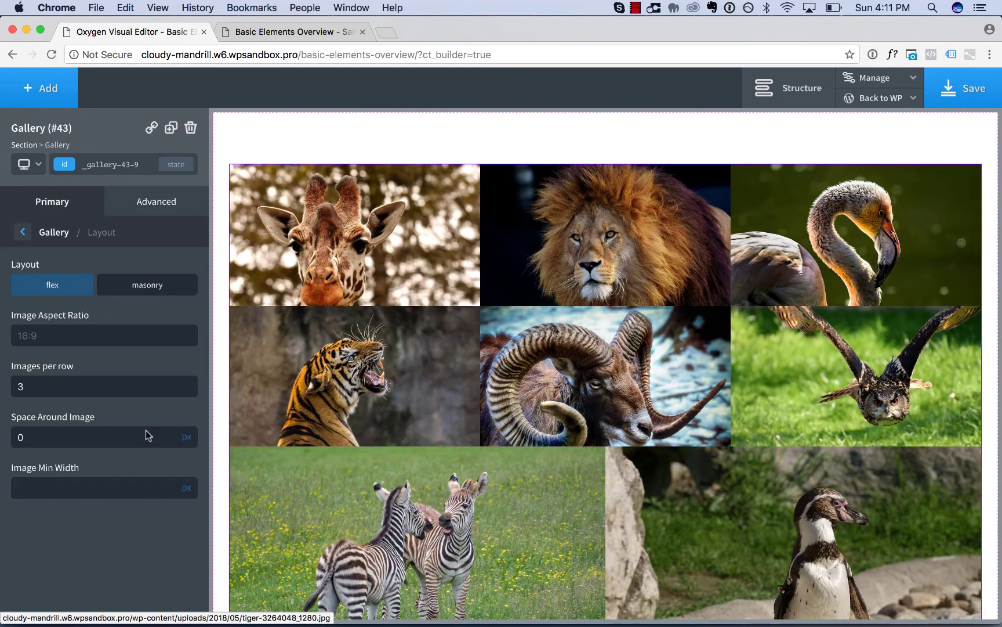
left_click(82, 482)
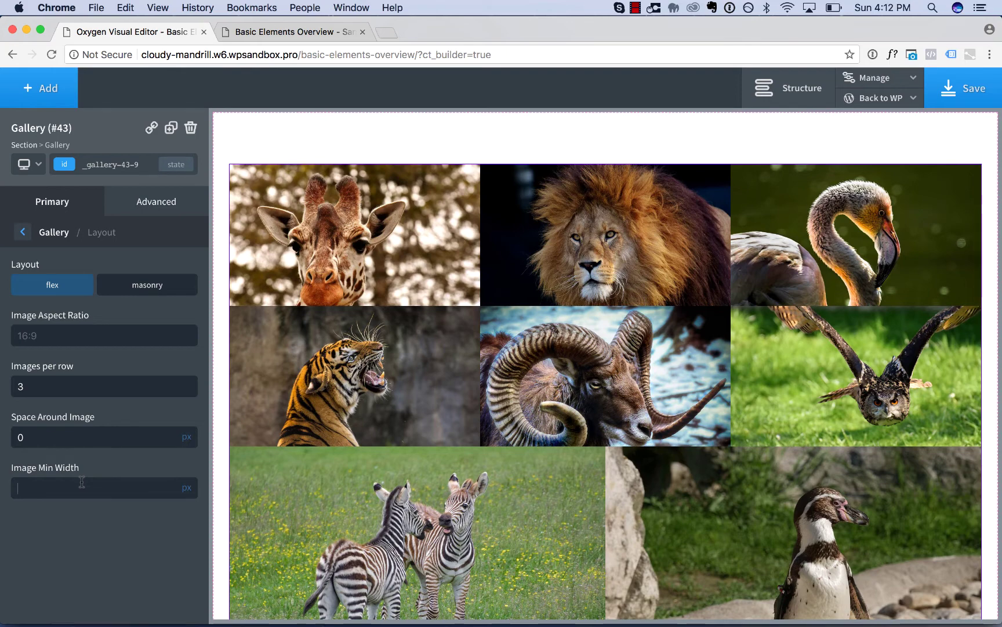
type("300")
Preview the gallery at Less than 992px and 768px, then return to All devices
left_click(27, 165)
left_click(58, 226)
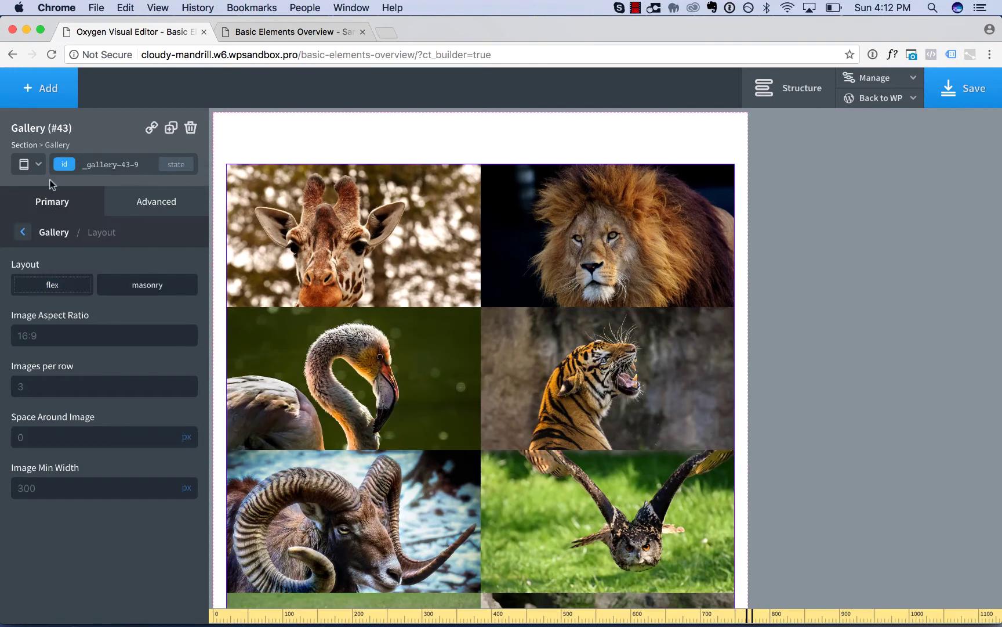
left_click(35, 165)
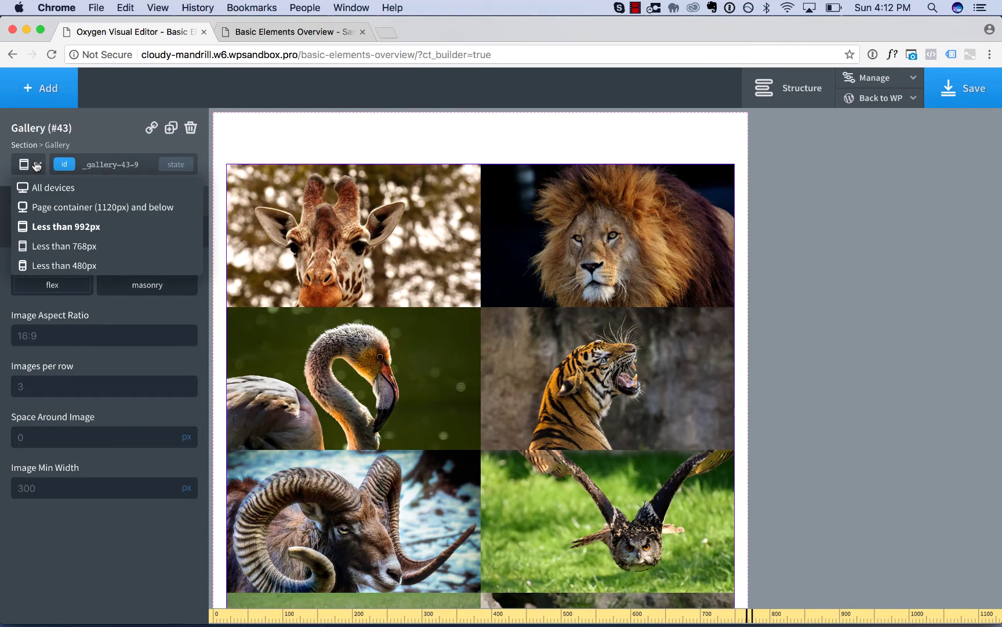
left_click(51, 245)
scroll(419, 339, "down", 15)
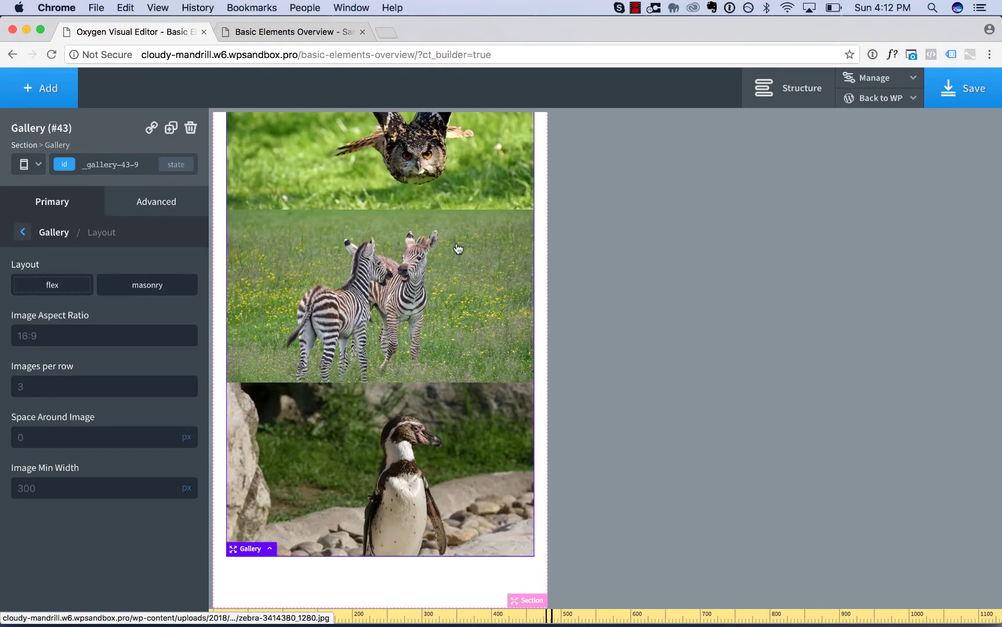
scroll(458, 248, "up", 10)
scroll(432, 181, "up", 2)
scroll(420, 288, "down", 15)
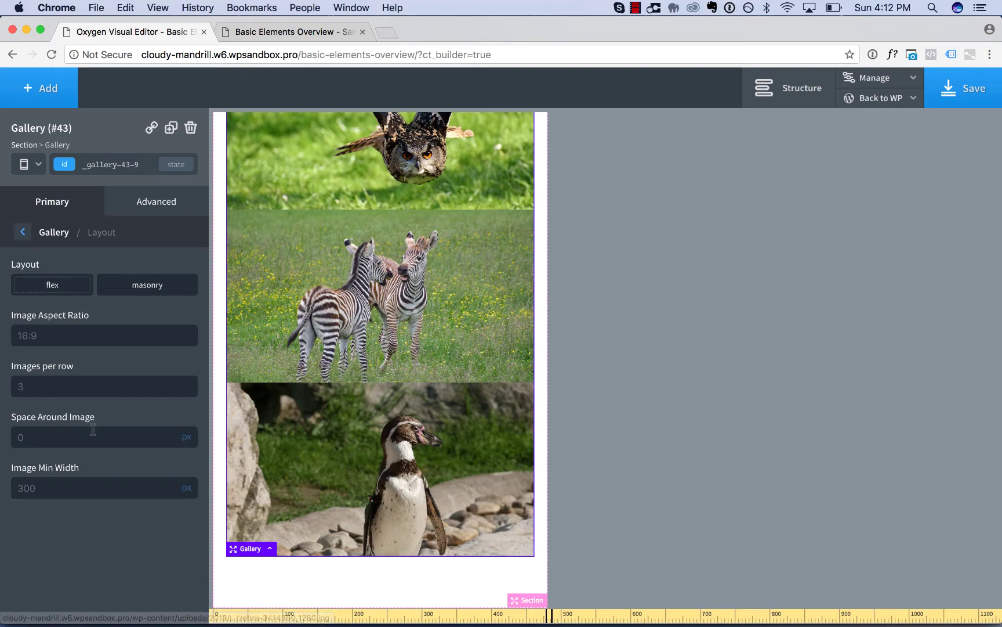
left_click(24, 165)
left_click(35, 187)
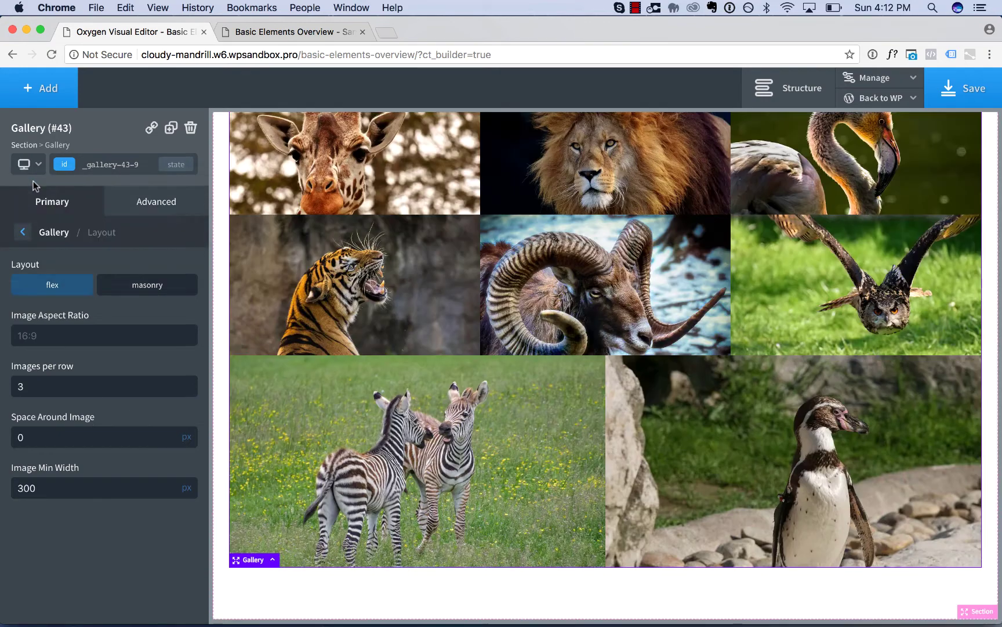
Toggle image captions off and on, and try a red, more transparent caption background
left_click(51, 232)
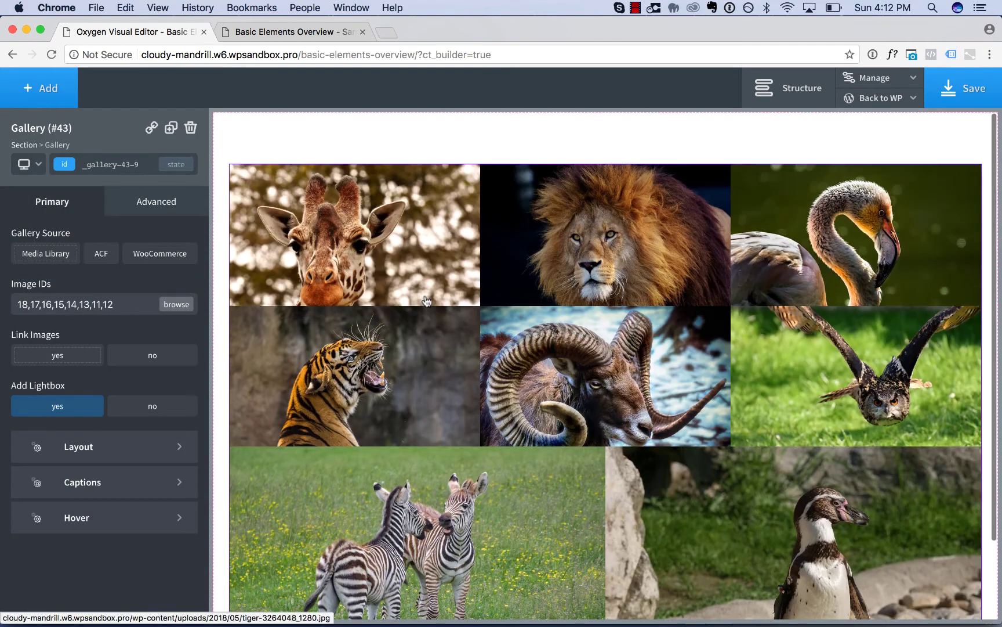
scroll(354, 290, "up", 2)
left_click(90, 476)
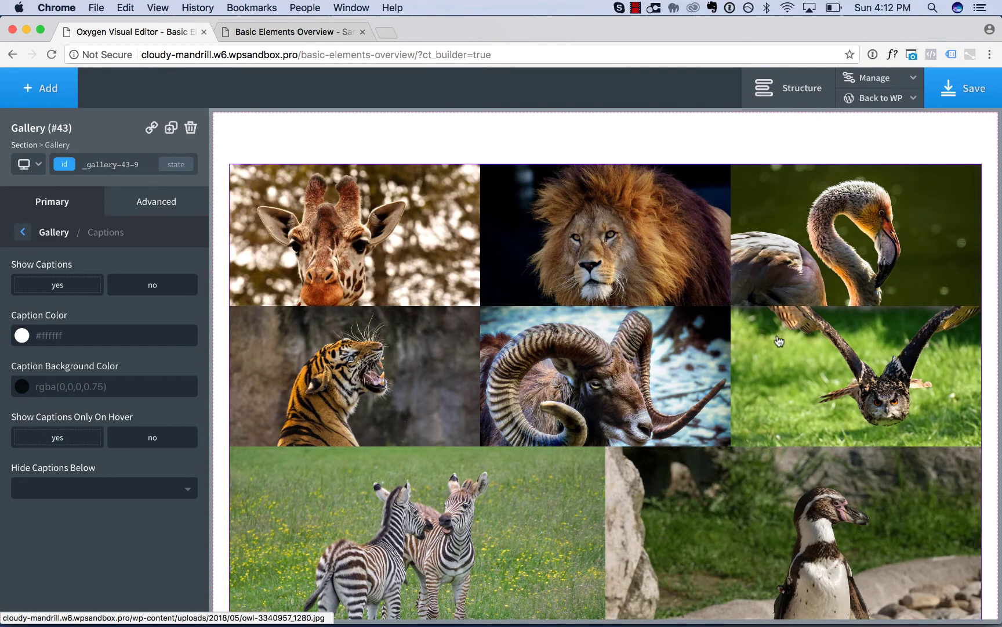
left_click(183, 285)
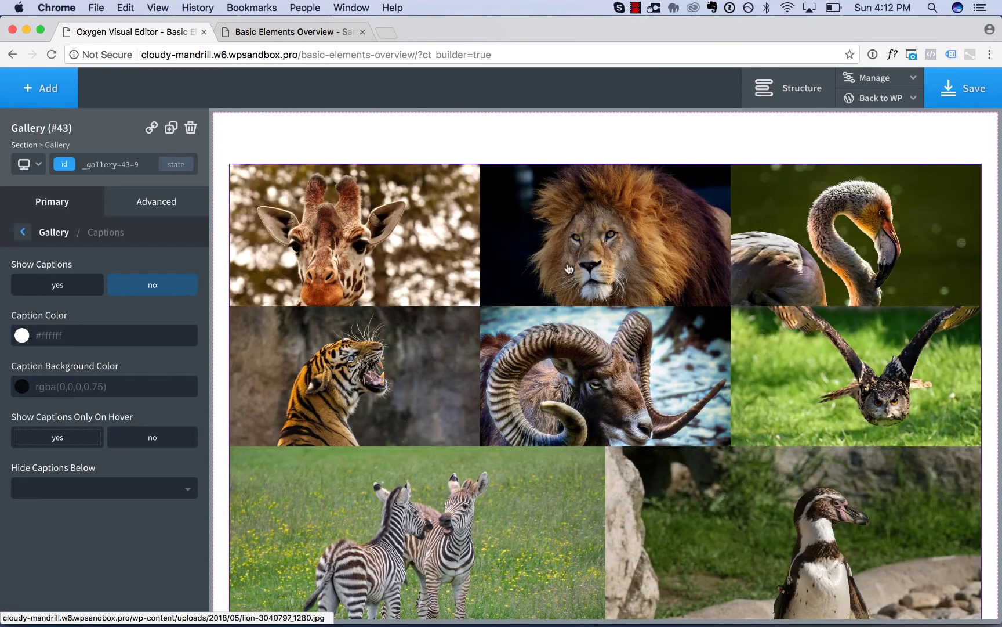
left_click(56, 293)
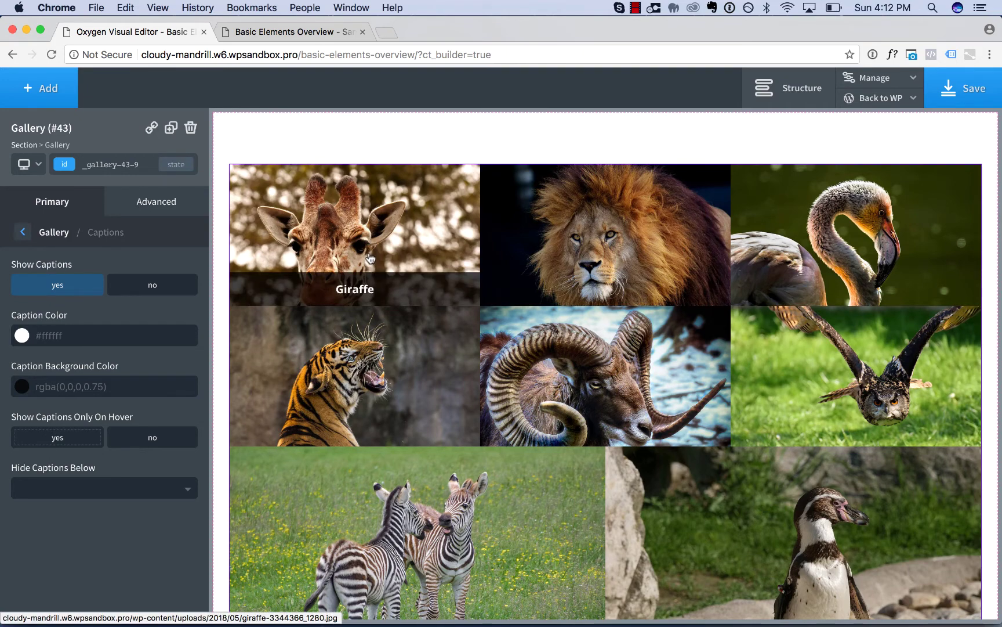
left_click(21, 387)
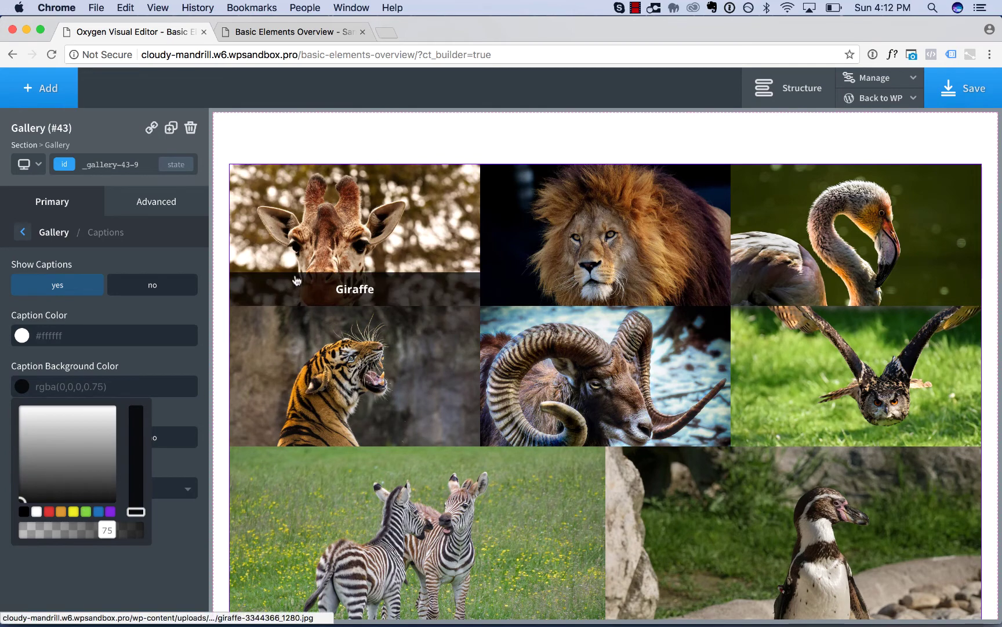
left_click(73, 530)
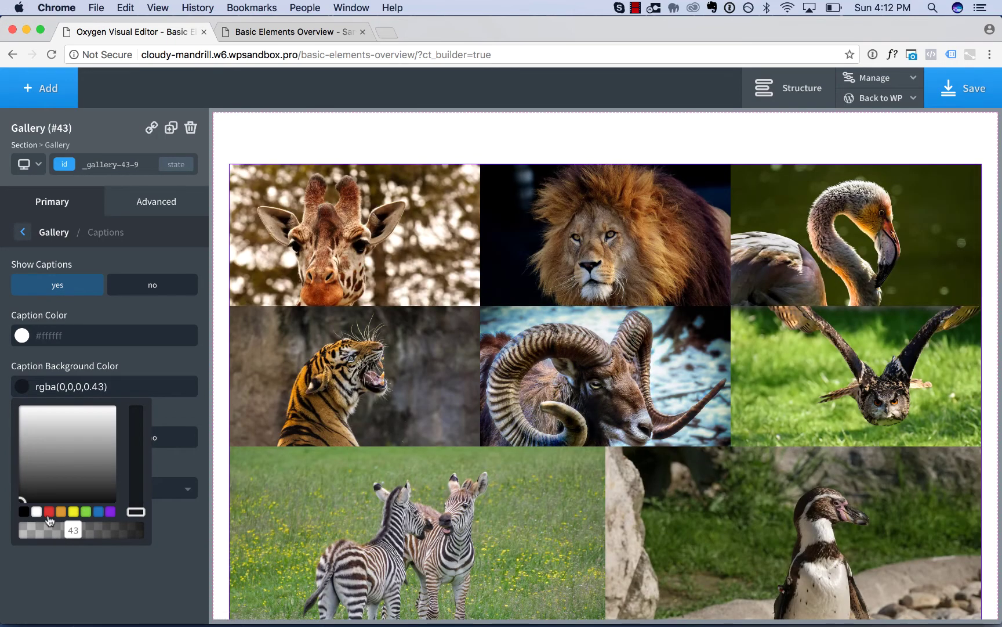
left_click(50, 513)
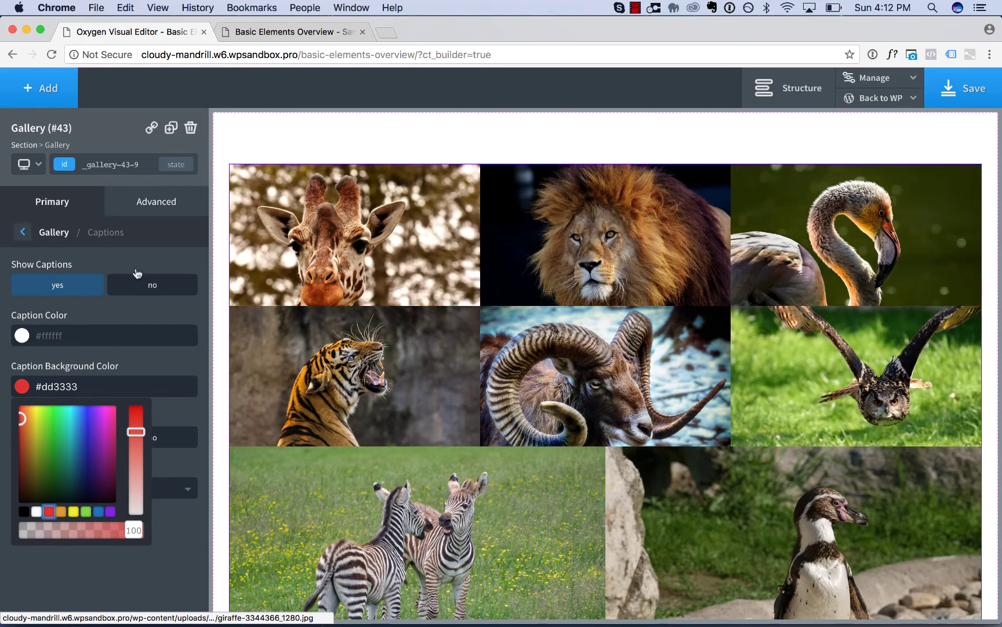
left_click(107, 308)
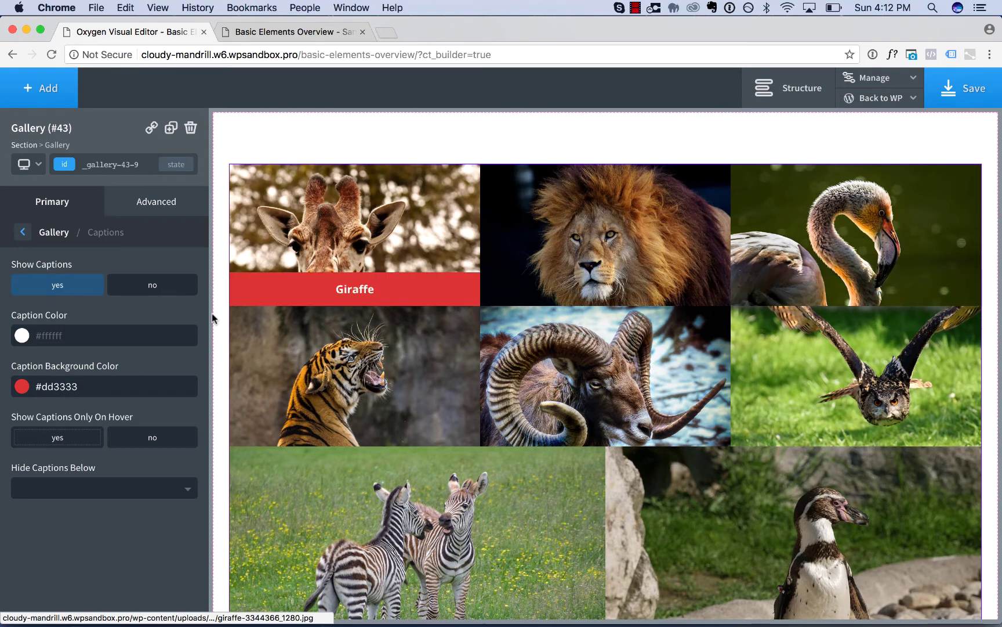
Review the caption hover and hide-below screen-size options without choosing a size
left_click(152, 441)
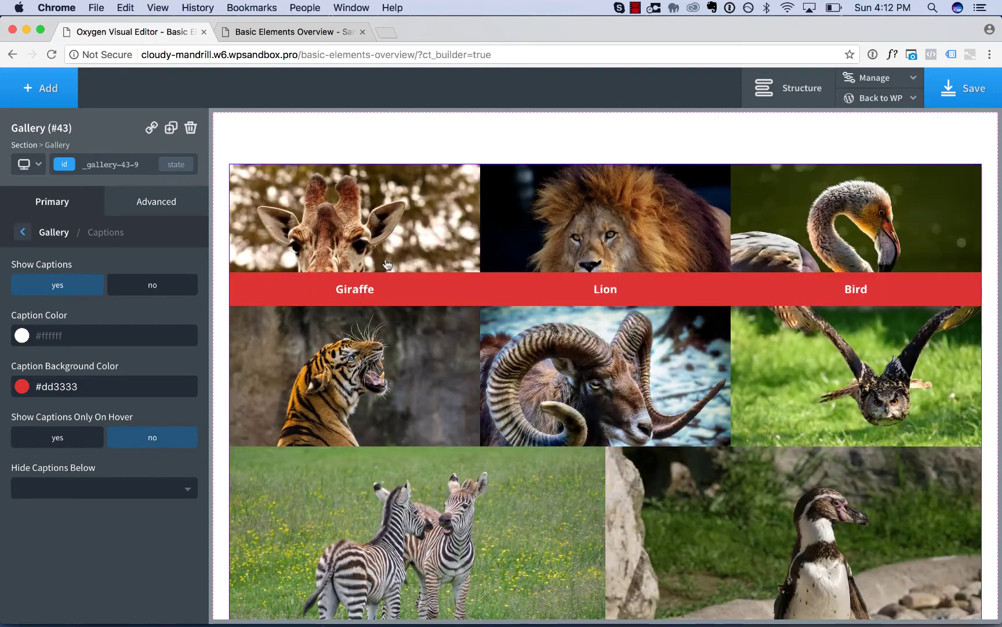
scroll(911, 274, "down", 3)
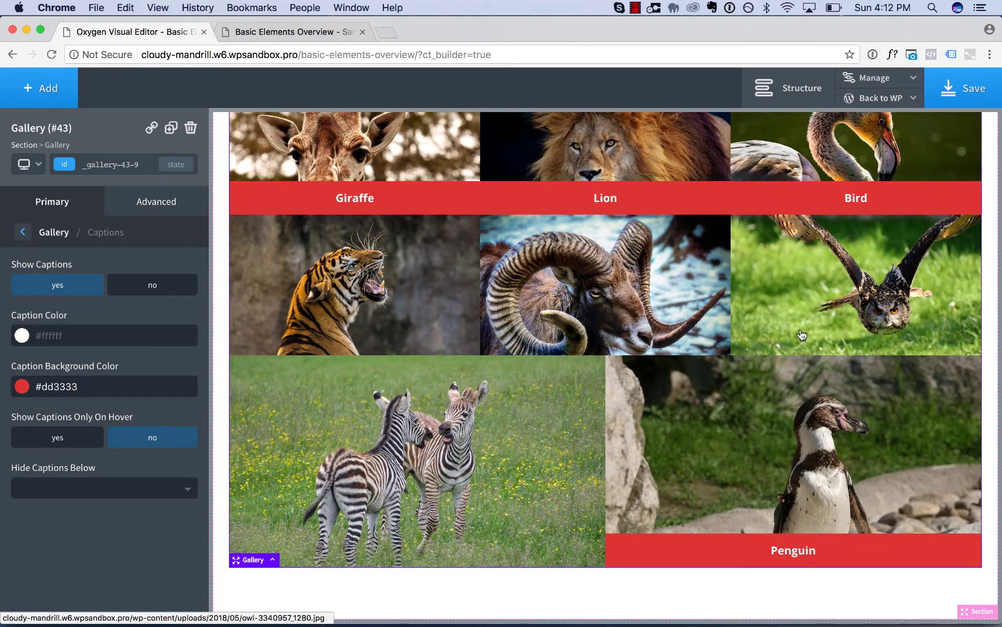
scroll(803, 335, "up", 3)
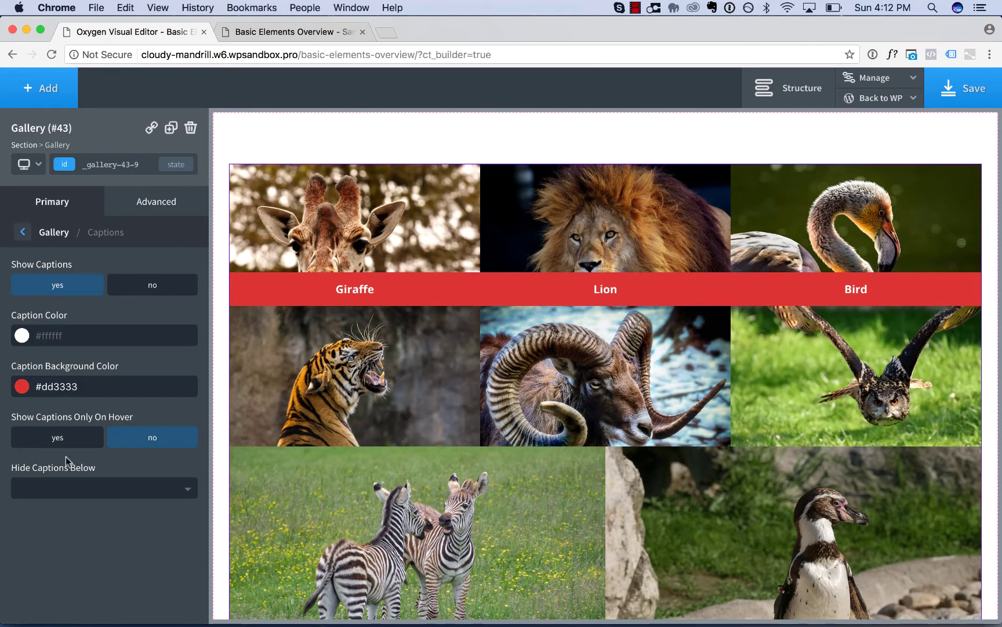
left_click(55, 487)
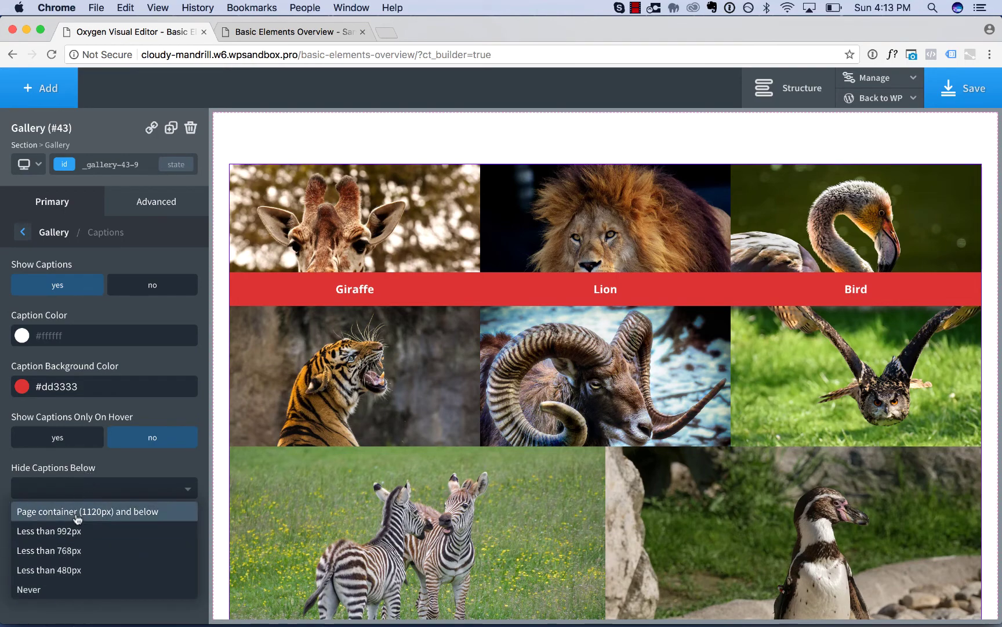
left_click(90, 473)
left_click(54, 232)
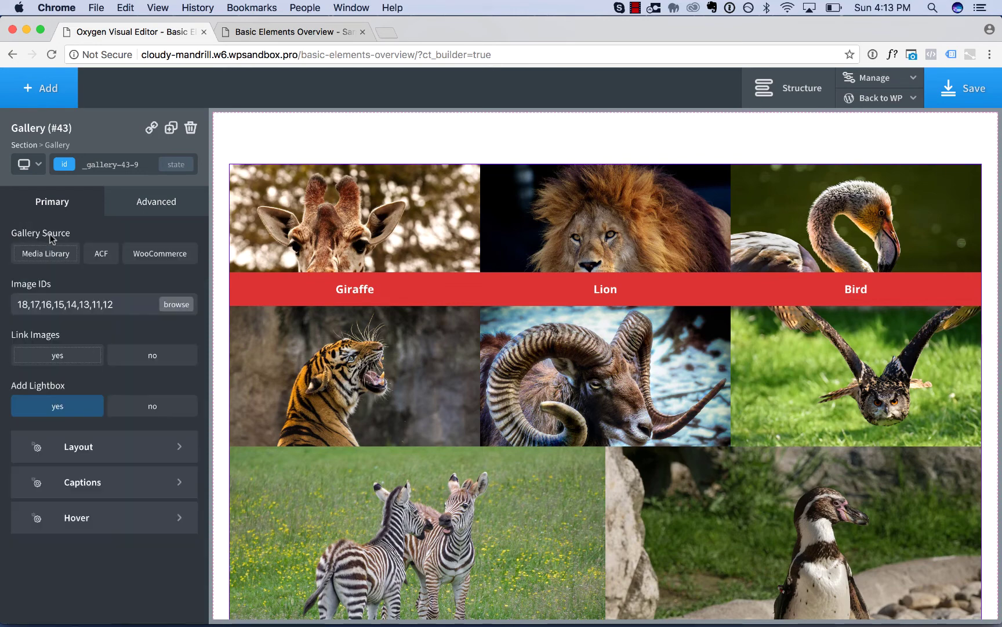
Set the caption background to black at 0.61 opacity and show captions only on hover
left_click(121, 481)
left_click(22, 386)
left_click(73, 449)
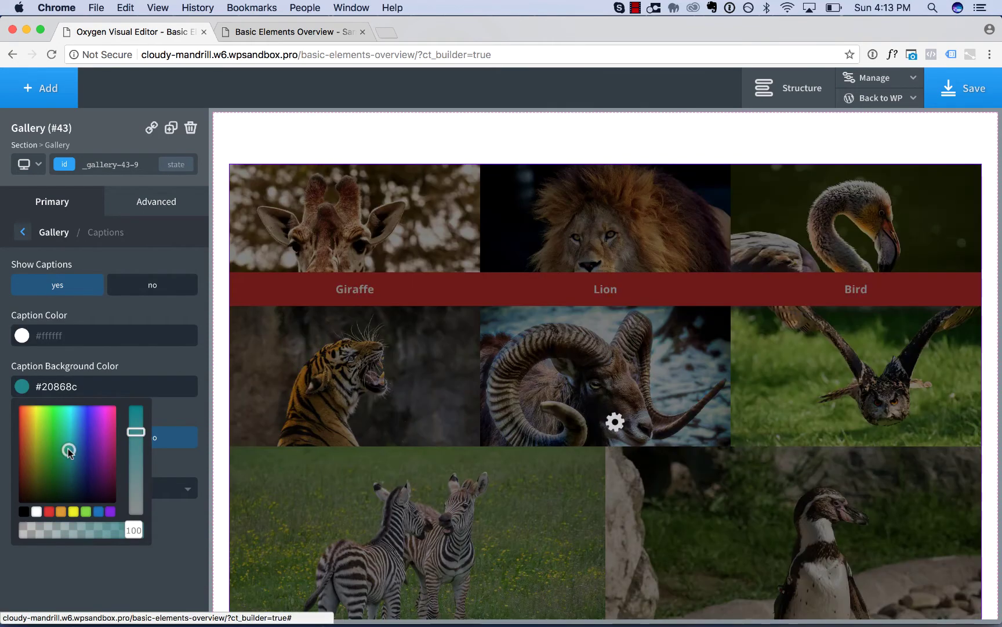
left_click(23, 511)
left_click_drag(118, 528, 95, 528)
left_click(113, 557)
left_click(90, 436)
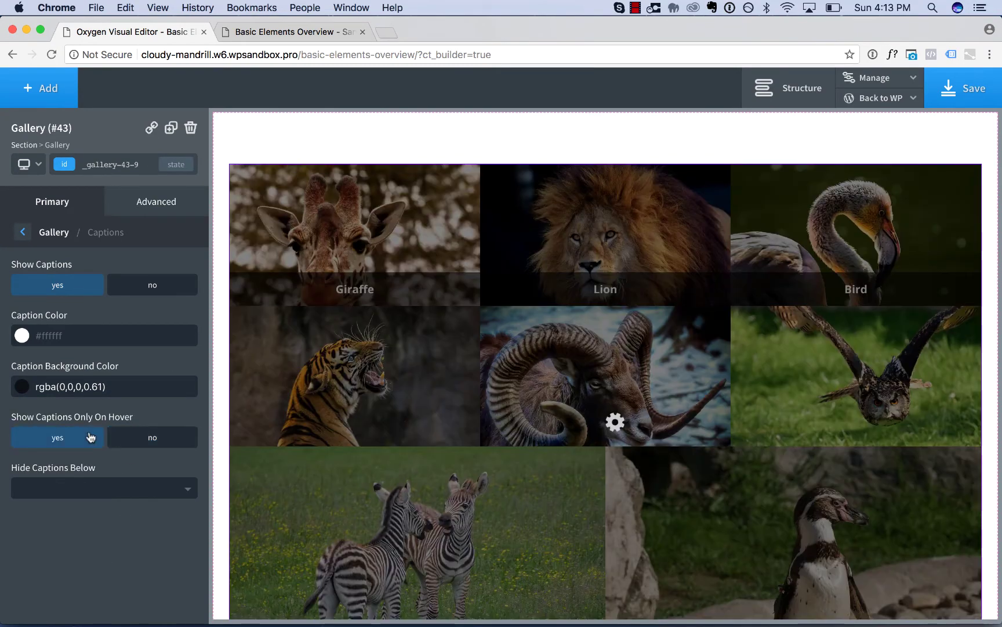
left_click(61, 232)
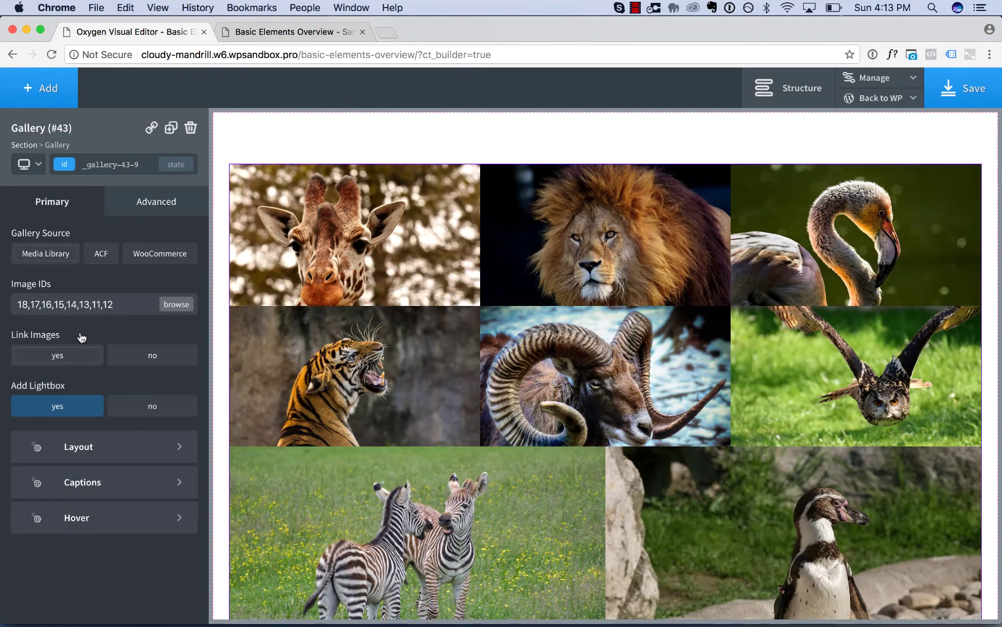
Set Image Opacity to 0.8 and Hover Image Opacity to 1
left_click(101, 528)
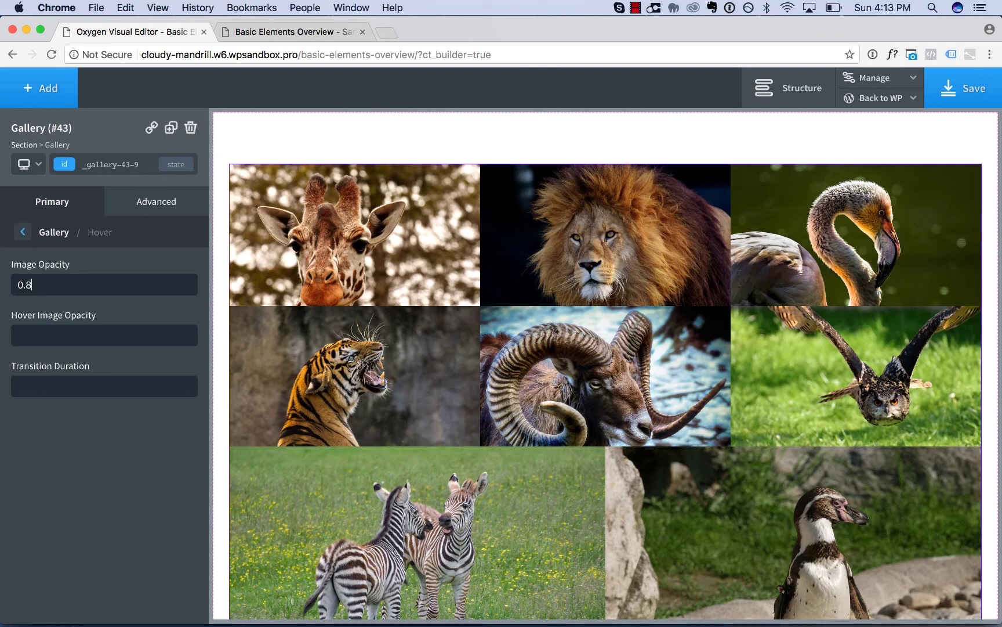
key("Tab")
key("Right")
key("shift+Left")
type("1")
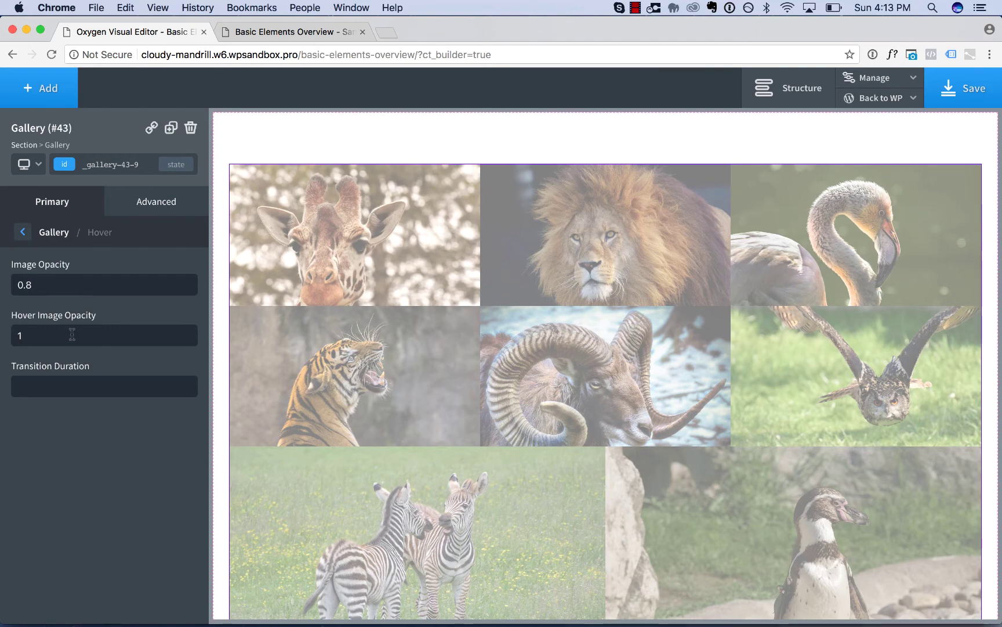
key("super+x")
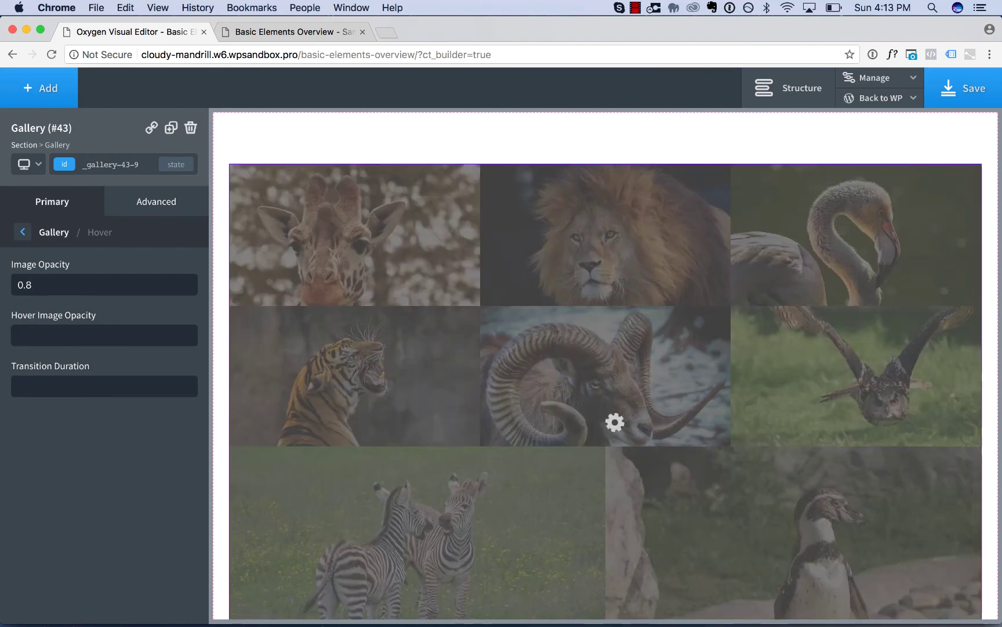
key("super+v")
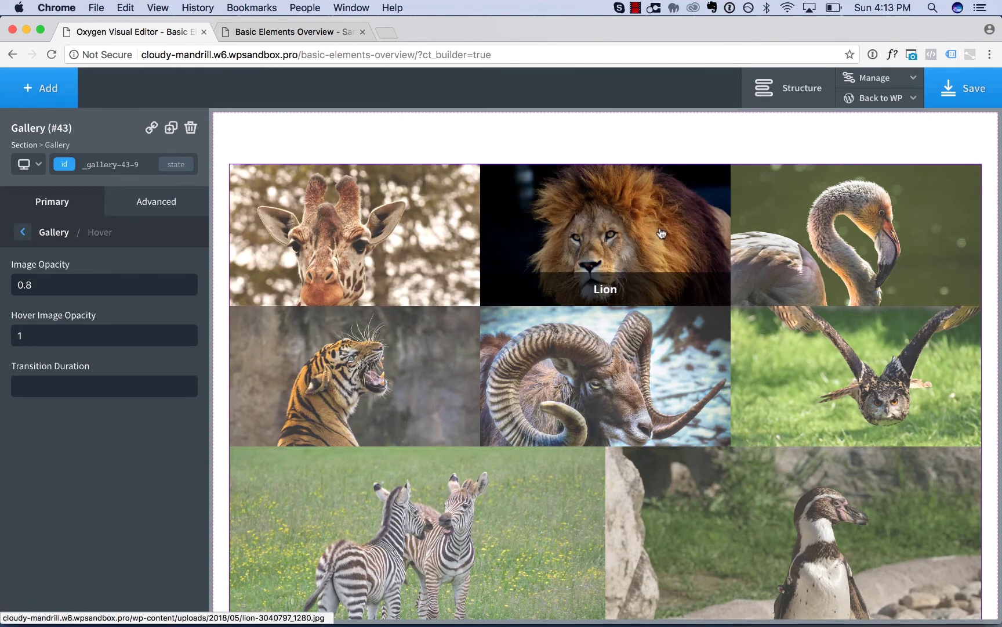
scroll(812, 261, "down", 3)
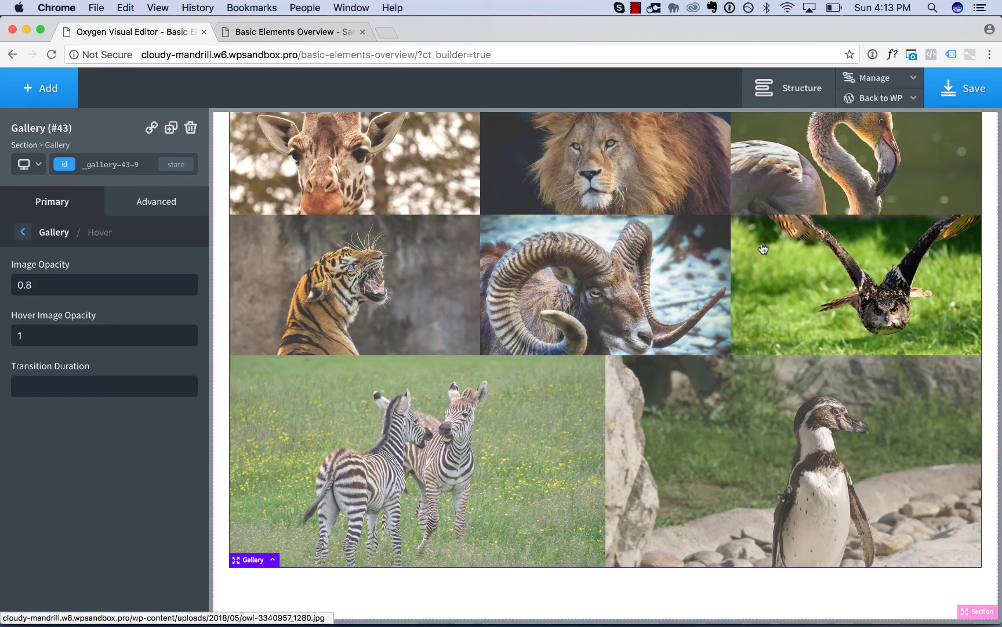
scroll(406, 261, "up", 2)
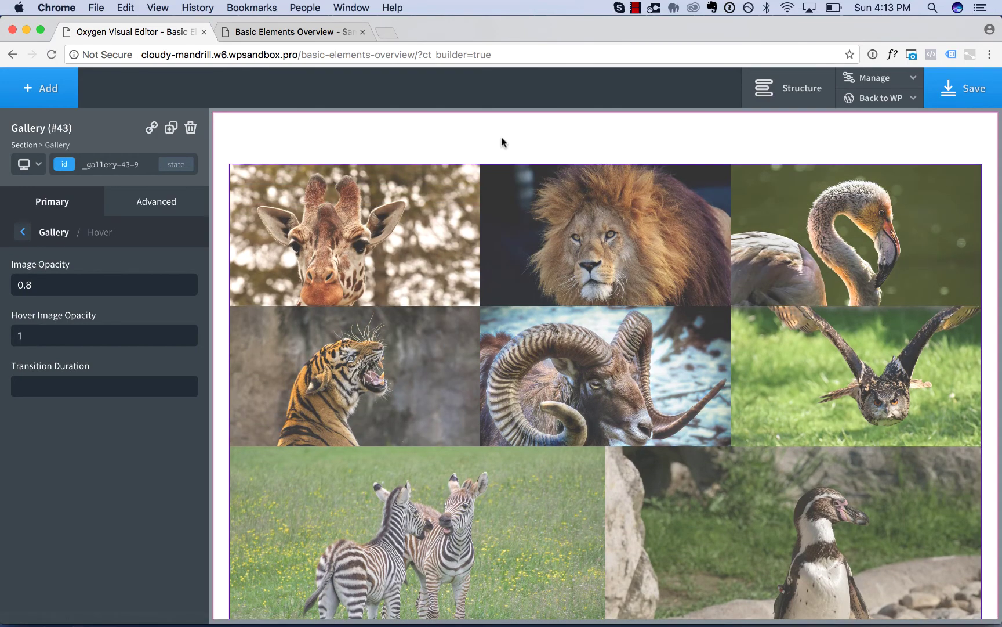
Set the gallery's section background colour to black (#000000)
left_click(501, 137)
left_click(21, 304)
left_click(71, 381)
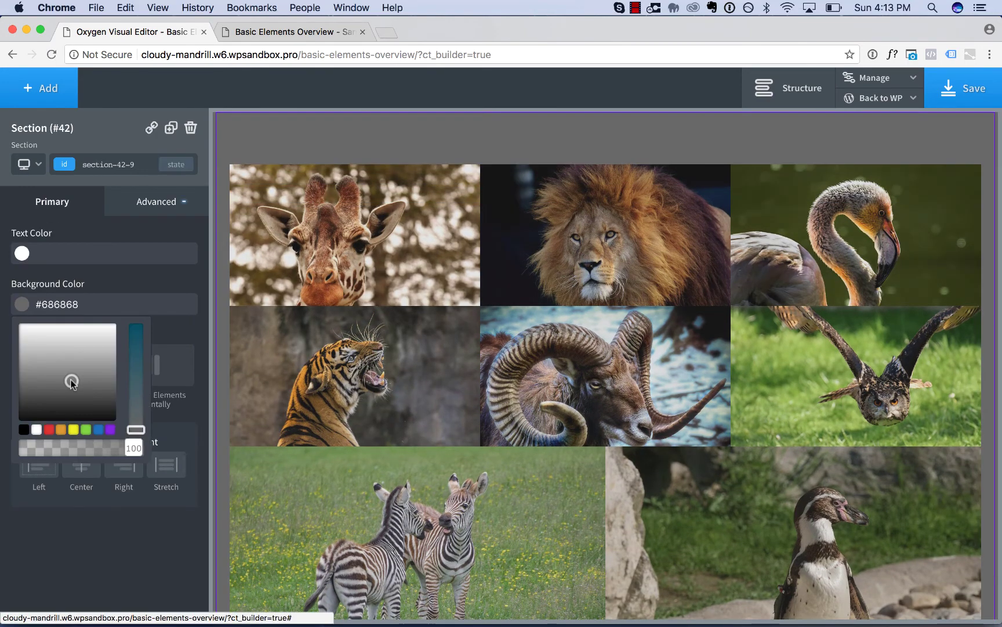
left_click_drag(71, 381, 227, 502)
left_click(420, 123)
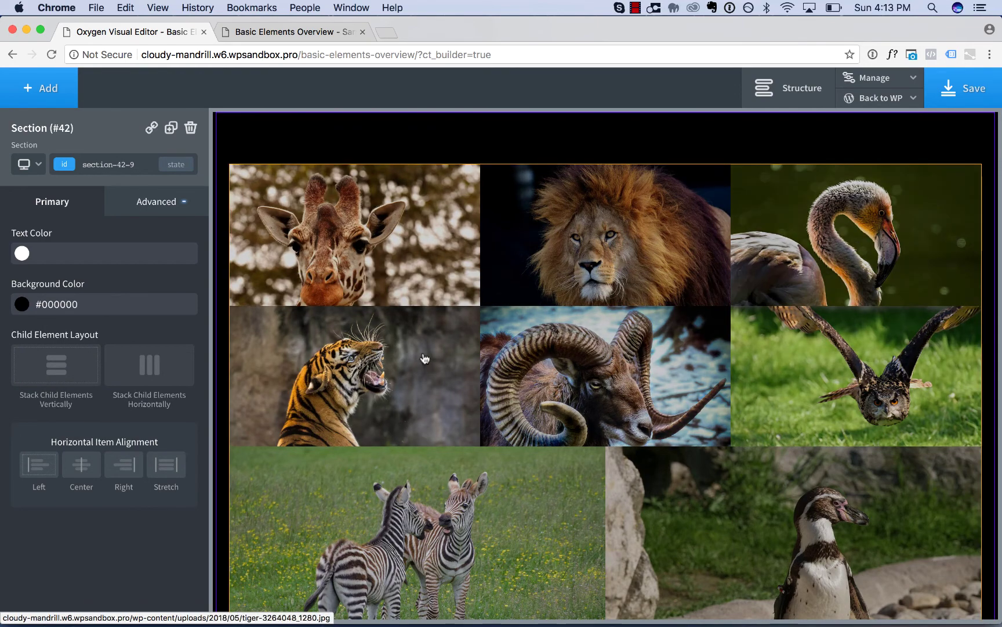
Set the gallery's hover transition duration to 0.5s
left_click(408, 341)
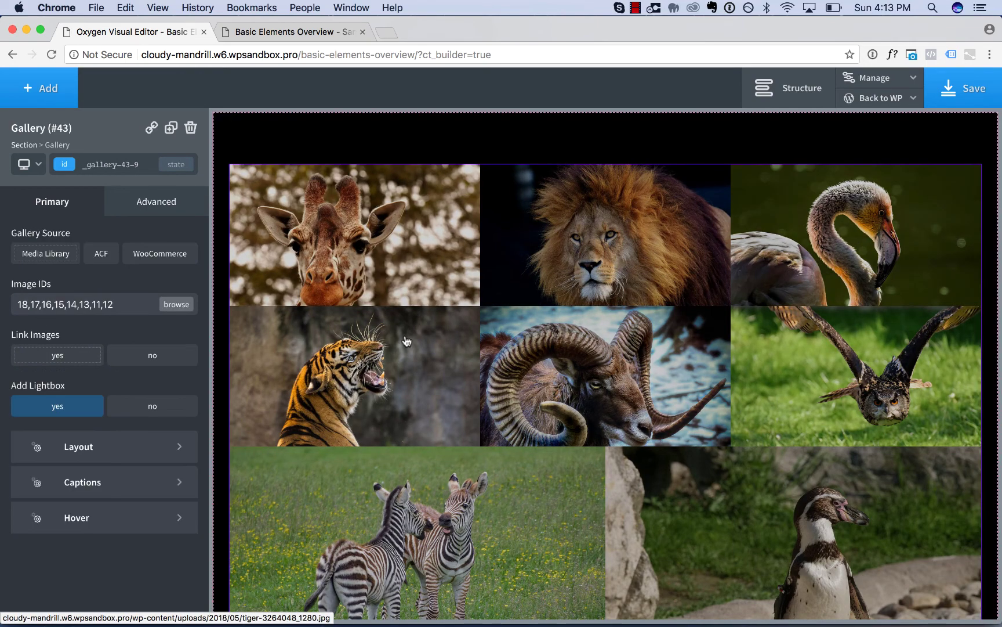
left_click(131, 516)
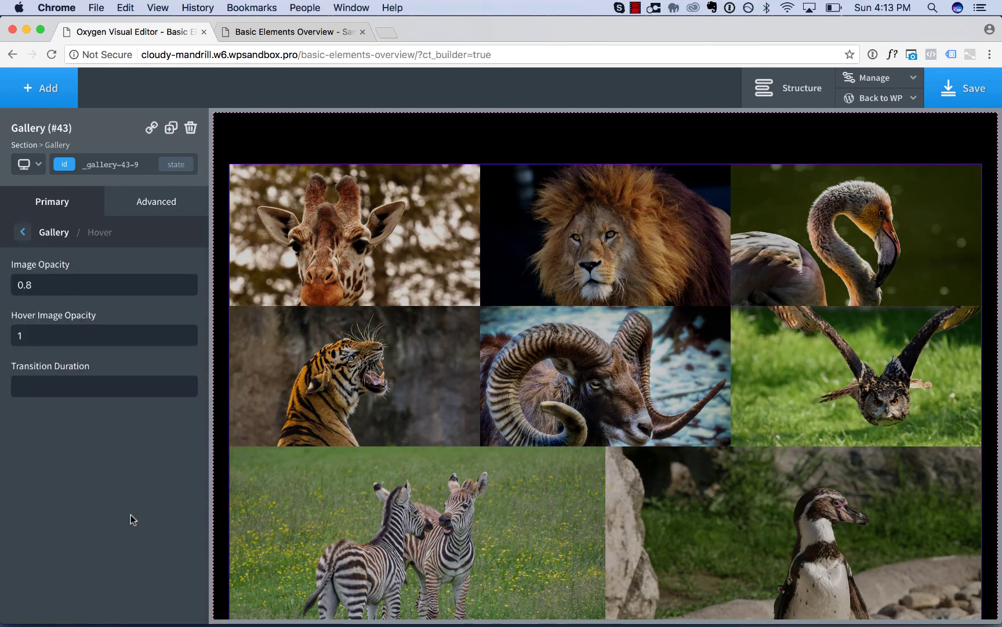
left_click(69, 384)
type("0.5")
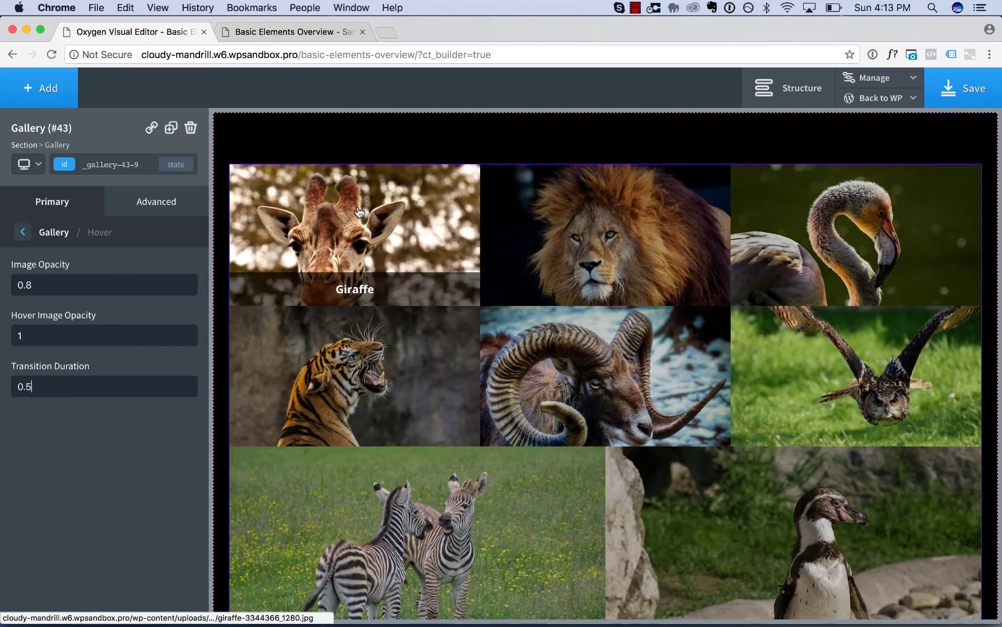
type("s")
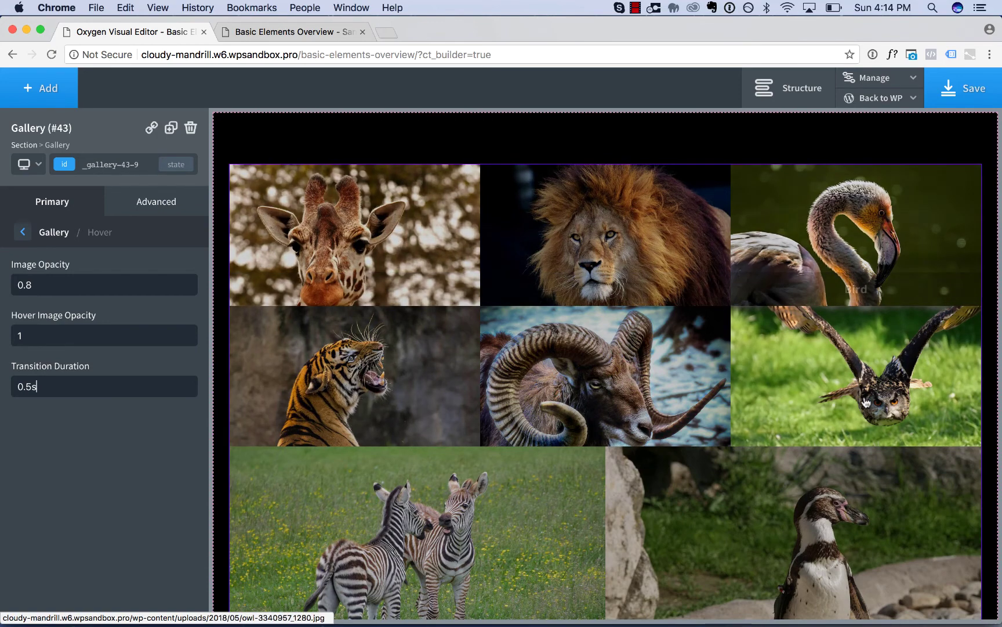
scroll(813, 424, "down", 3)
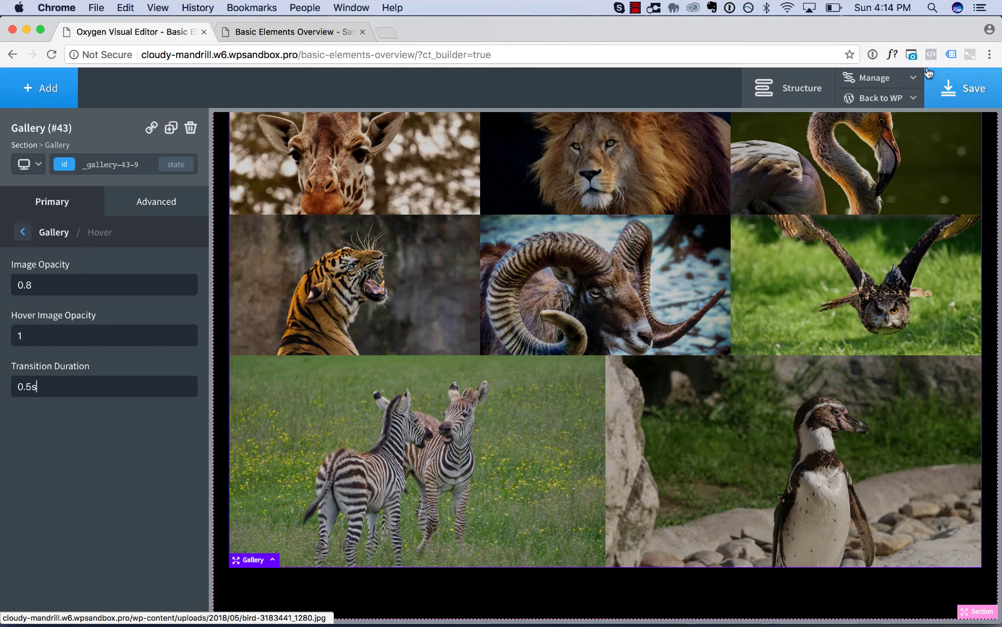
Save the page and view it on the live site frontend
left_click(955, 81)
left_click(881, 97)
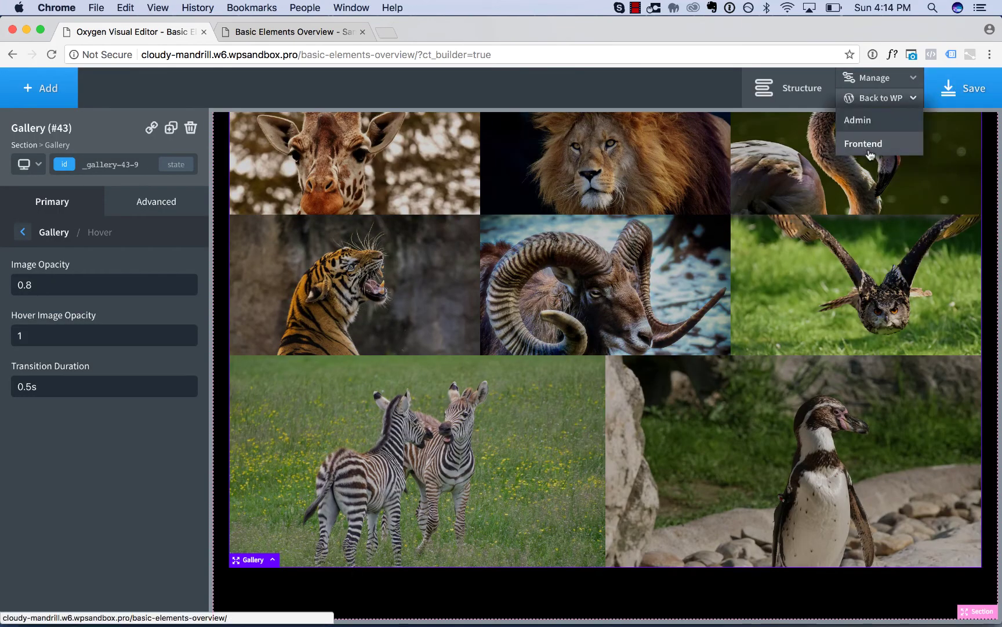
left_click(864, 144)
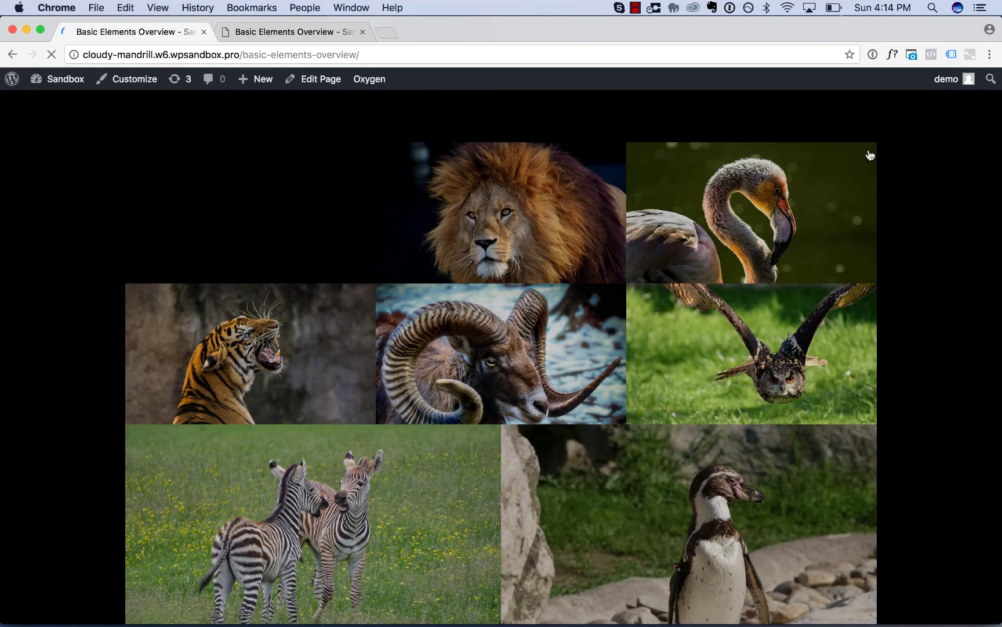
Open the lion photo in the lightbox, advance one photo, then close it with Esc
left_click(489, 204)
key("Right")
key("Right")
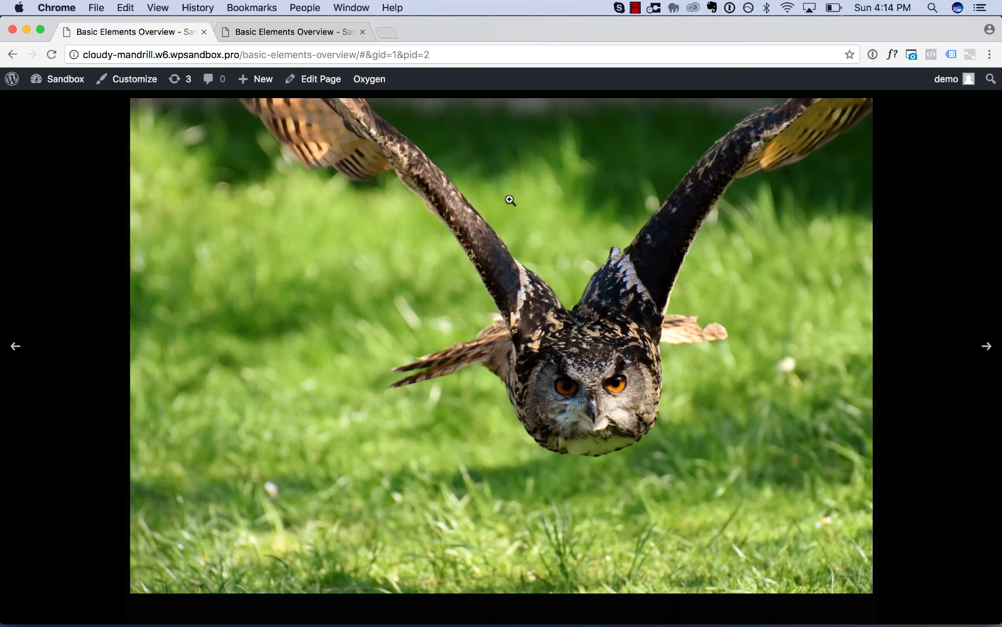
key("Escape")
scroll(910, 365, "down", 2)
scroll(910, 365, "up", 2)
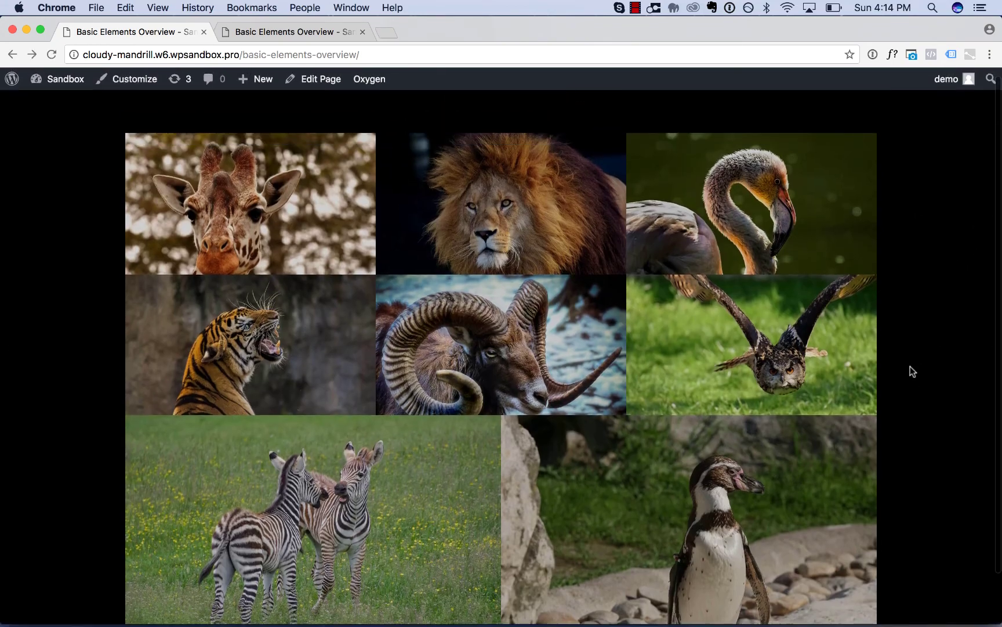
scroll(910, 366, "up", 1)
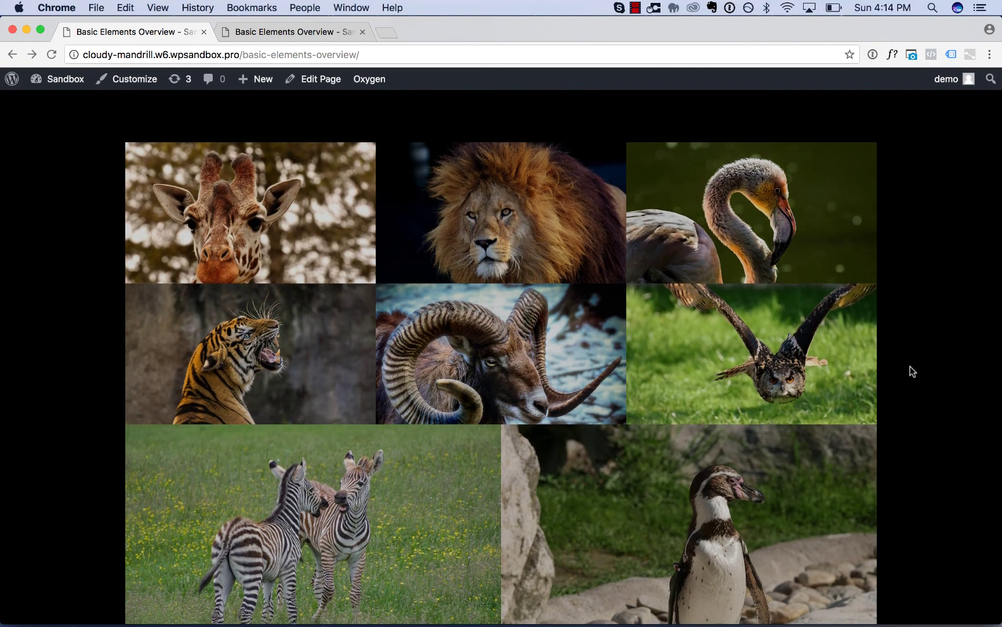